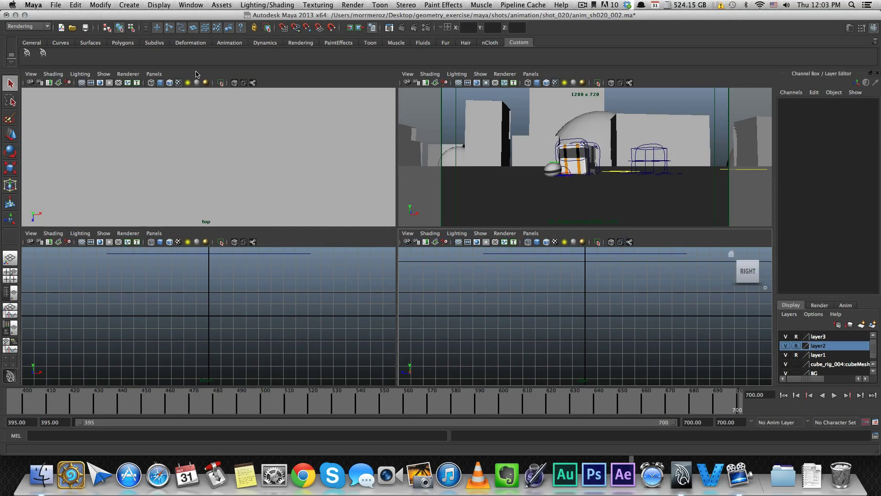
# Step: Open the File menu to reach the project and scene commands
pyautogui.click(56, 4)
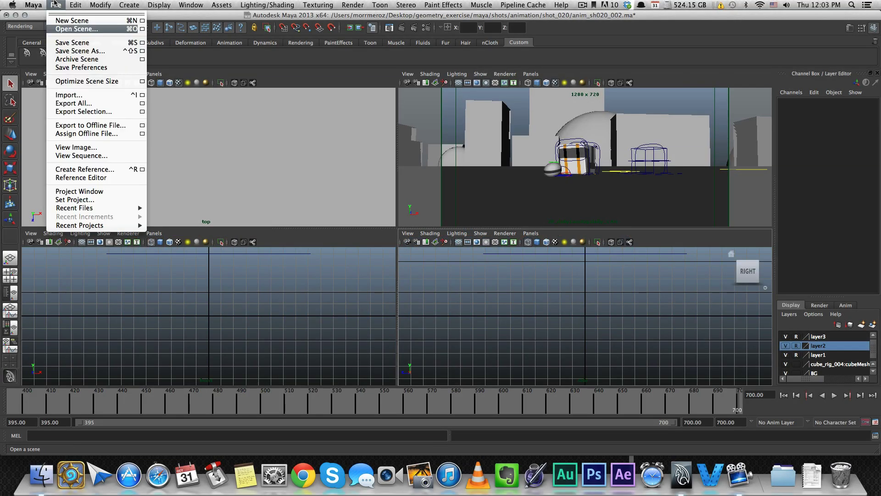
pyautogui.click(110, 200)
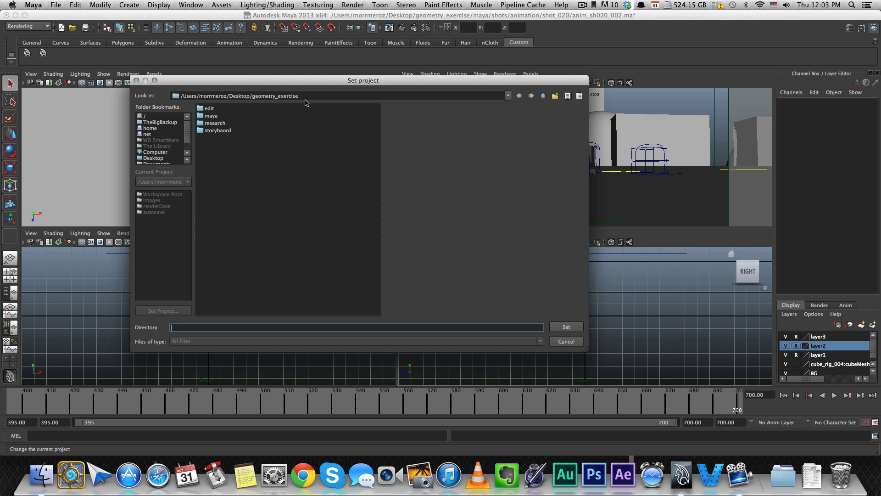
pyautogui.moveTo(300, 96); pyautogui.dragTo(261, 97)
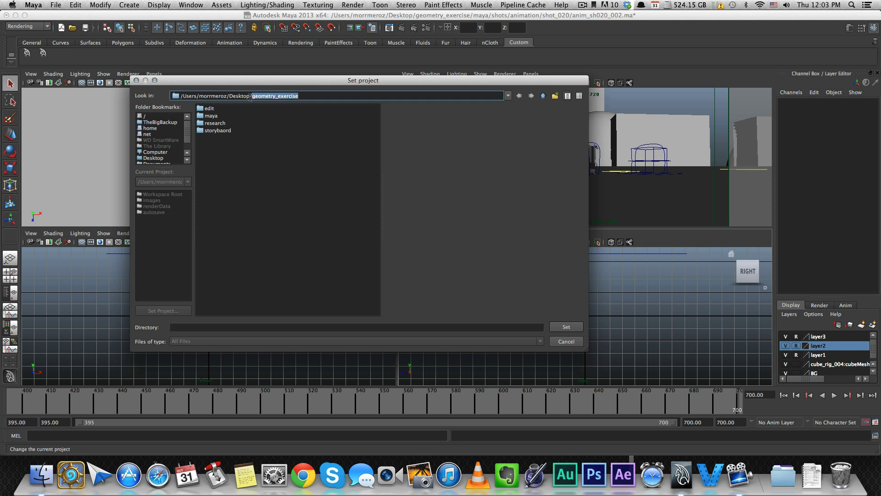
pyautogui.click(251, 96)
pyautogui.moveTo(252, 96); pyautogui.dragTo(316, 94)
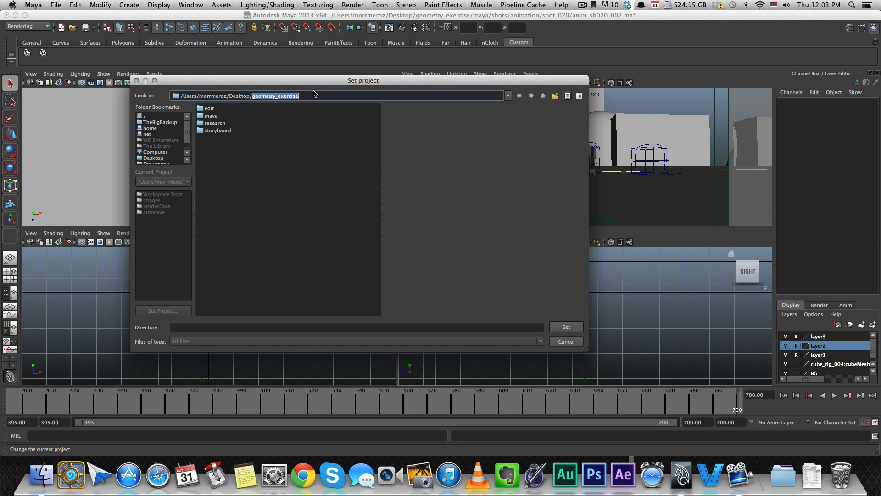
pyautogui.doubleClick(224, 117)
pyautogui.doubleClick(216, 145)
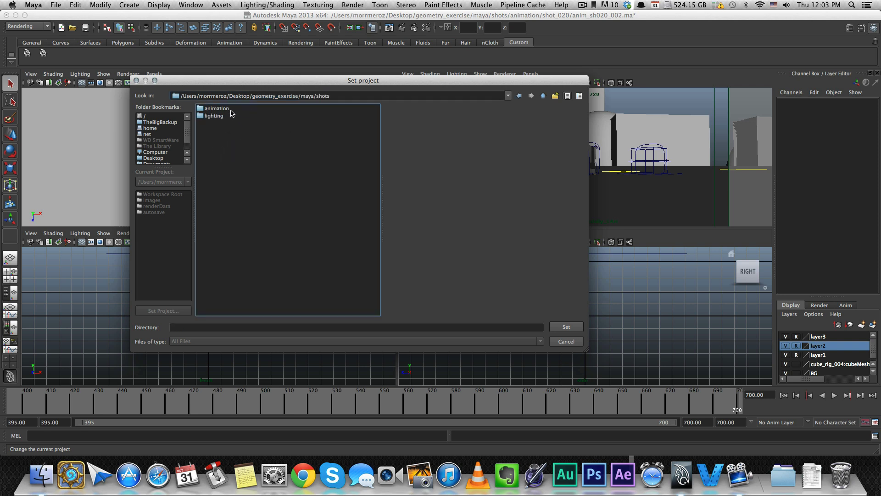
pyautogui.click(221, 111)
pyautogui.click(218, 120)
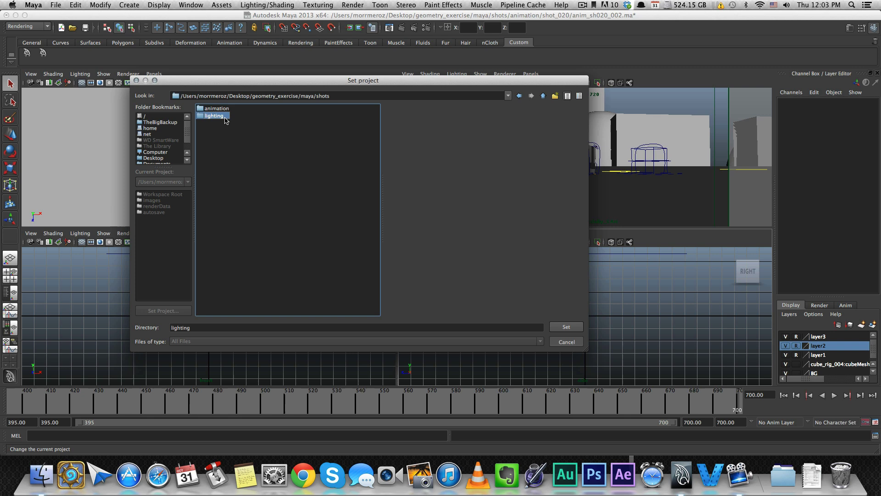
pyautogui.click(566, 342)
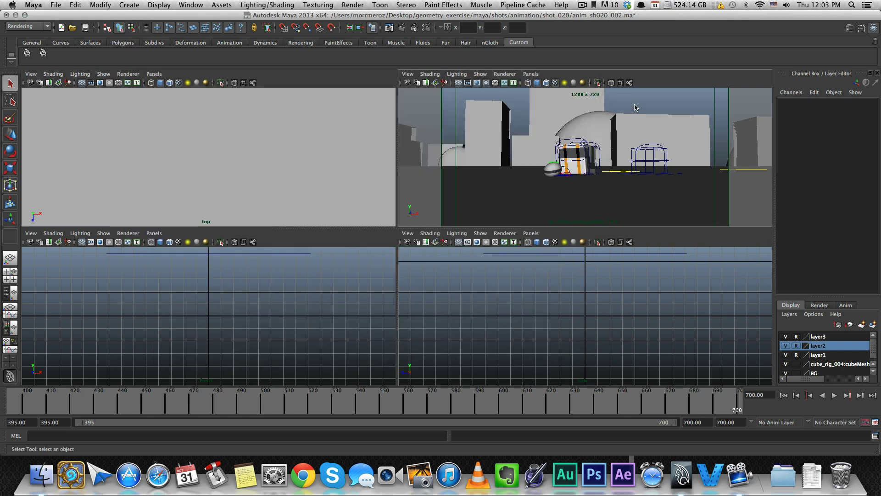
# Step: Open Maya Preferences, centre the window, and show Settings with centimeter, degrees and Film (24 fps) units
pyautogui.click(55, 4)
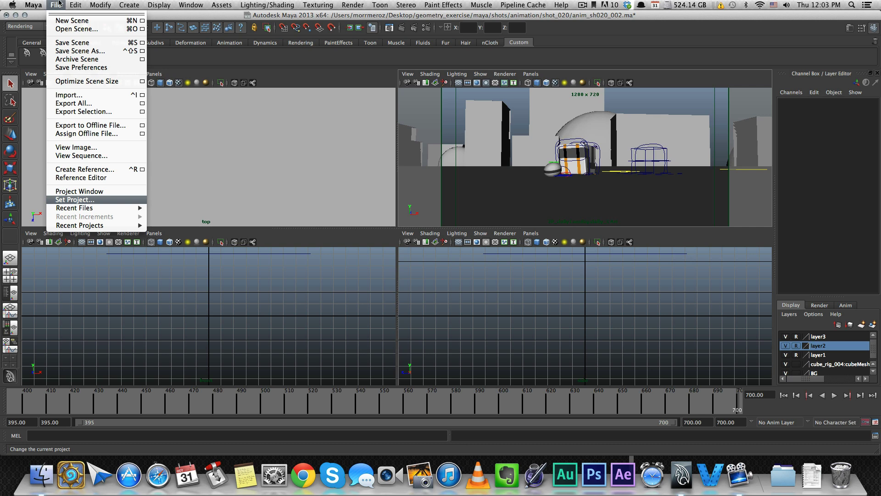
pyautogui.moveTo(33, 4)
pyautogui.click(47, 33)
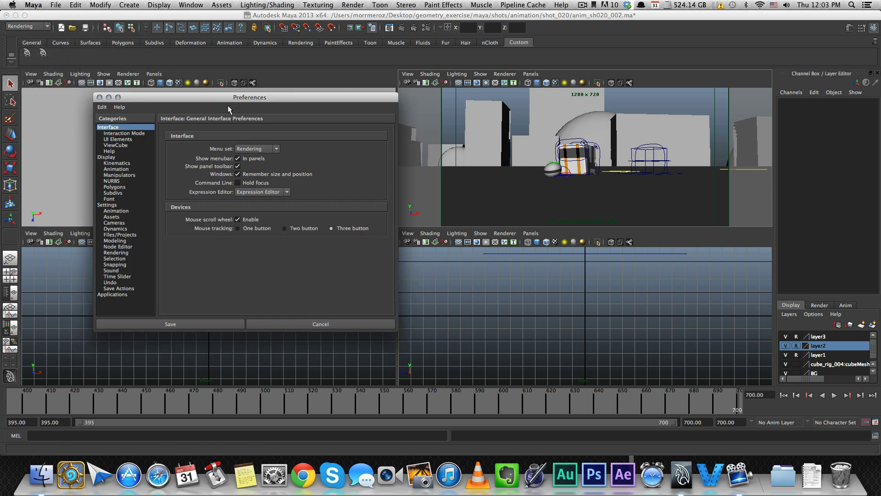
pyautogui.moveTo(209, 94); pyautogui.dragTo(307, 123)
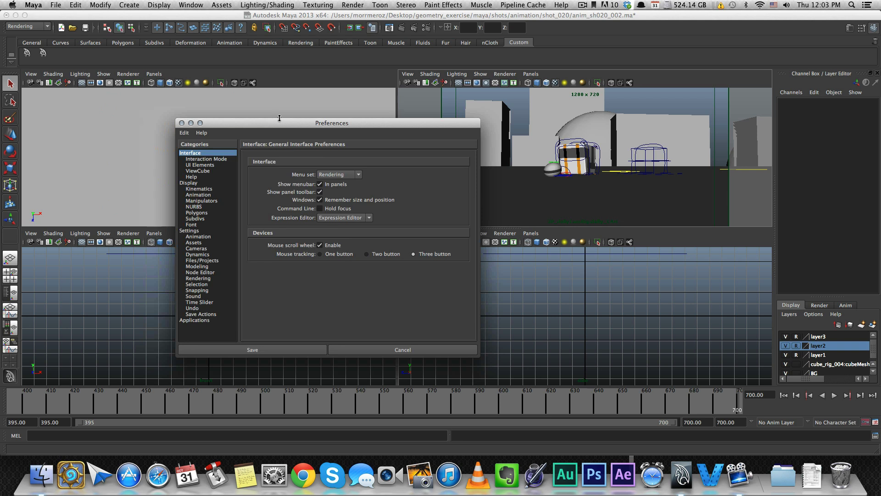
pyautogui.click(208, 231)
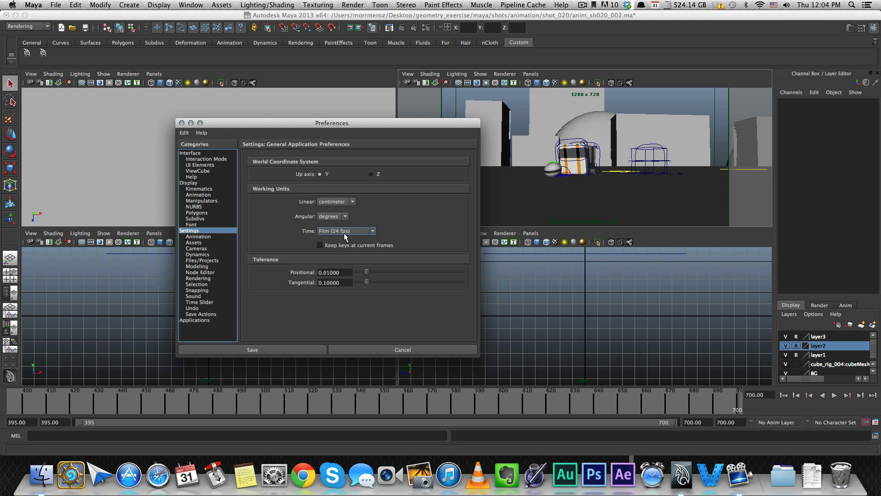
# Step: In Animation preferences, keep the default in tangent at Flat, with out tangent Stepped
pyautogui.click(208, 238)
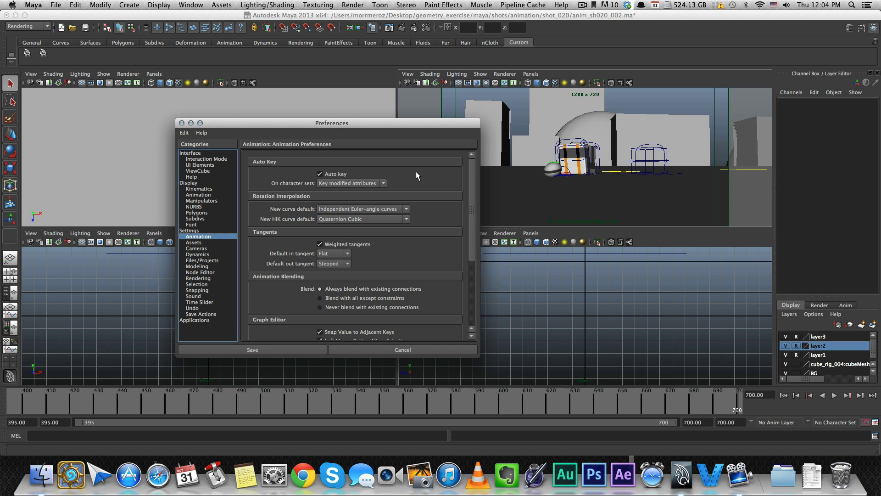
pyautogui.scroll(-3, 416, 172)
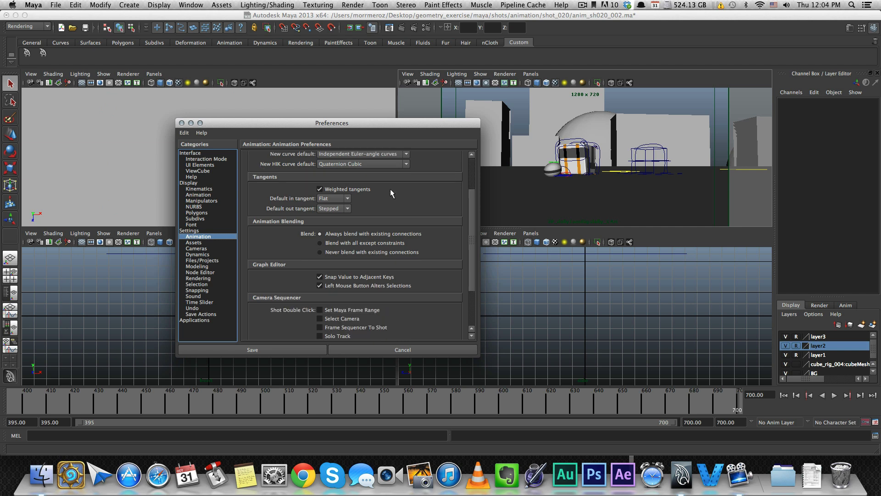
pyautogui.click(348, 198)
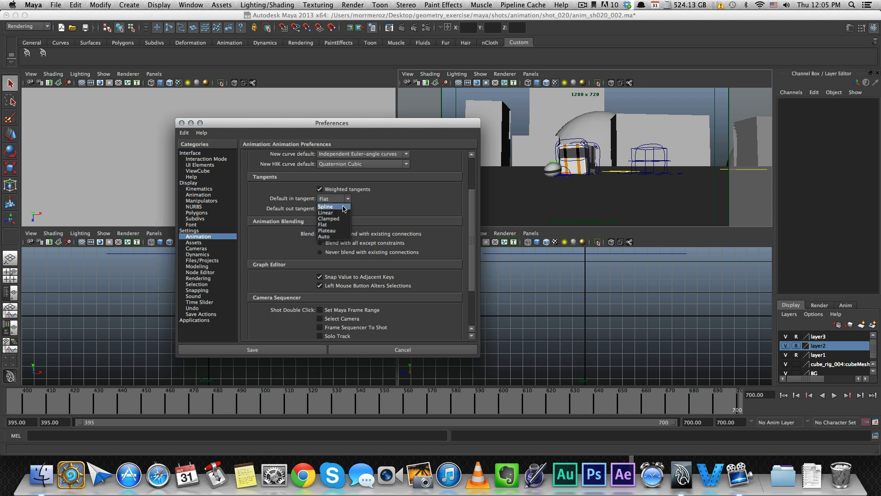
pyautogui.click(376, 202)
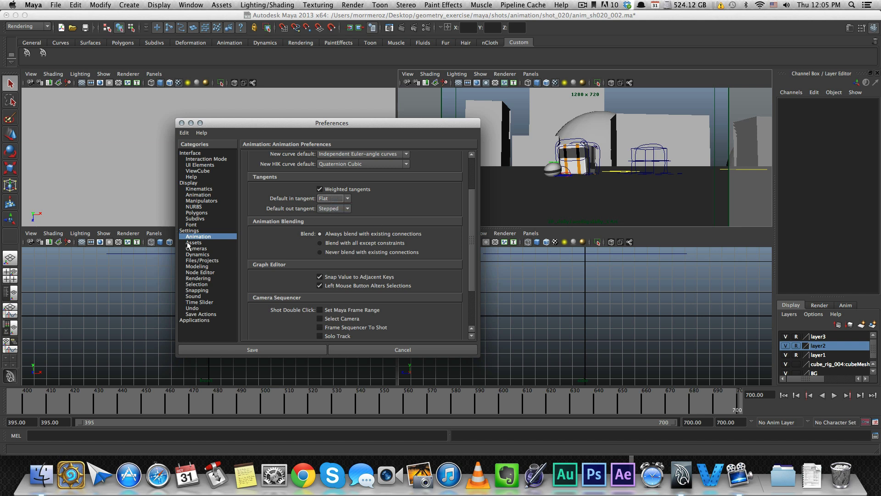
# Step: In Time Slider preferences, set the slider height to 1x, then play and stop the shot
pyautogui.click(210, 303)
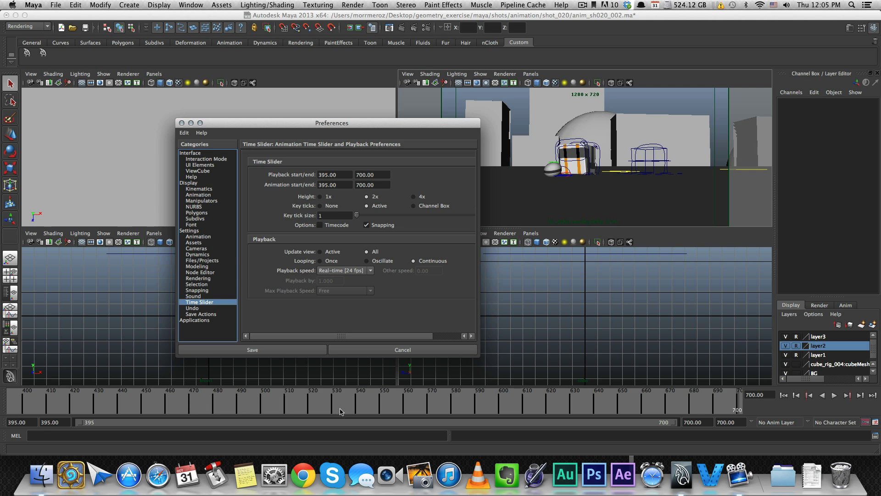
pyautogui.click(320, 196)
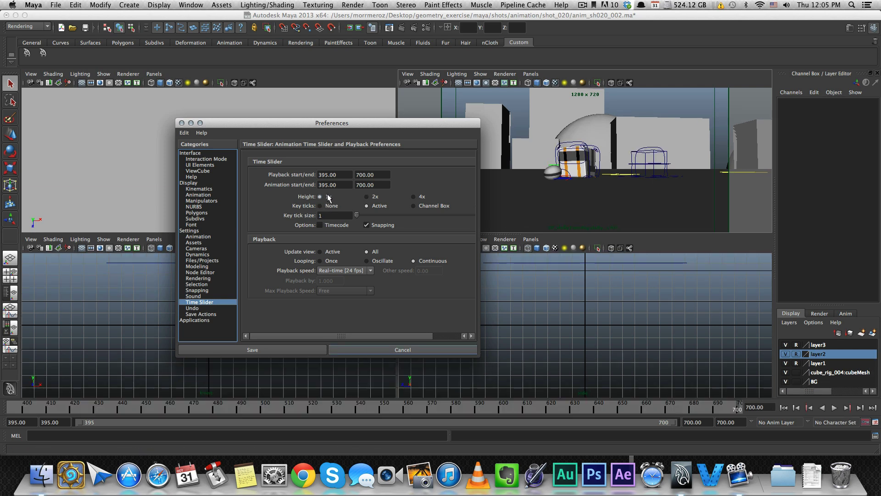
pyautogui.click(60, 409)
pyautogui.hotkey('alt', 'v')
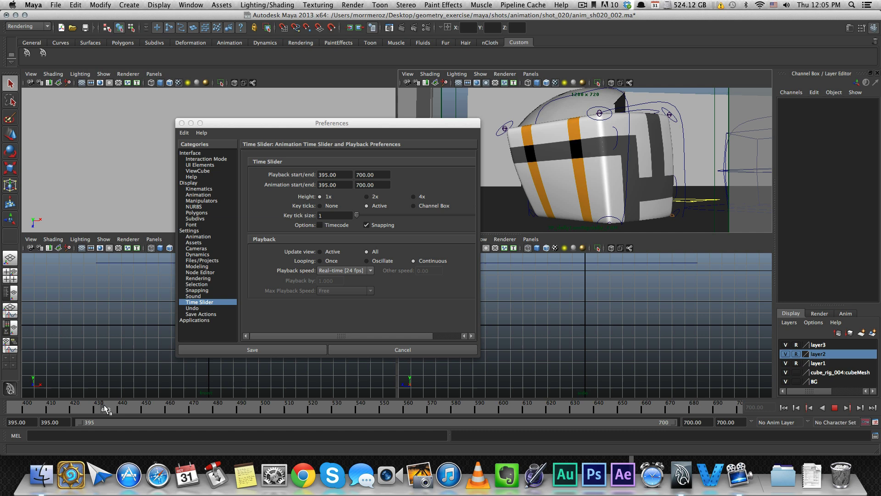
pyautogui.hotkey('alt', 'v')
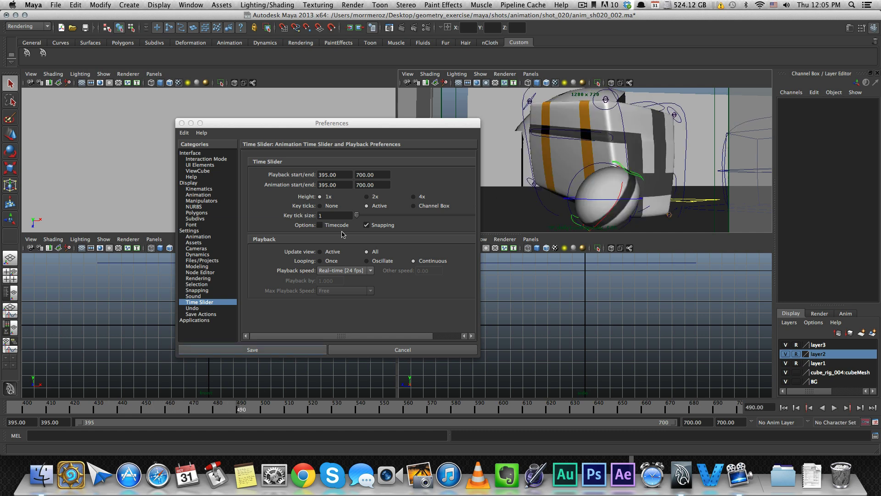
# Step: Stop at frame 500, select the base control, try 4x slider height, and settle on 2x
pyautogui.click(374, 201)
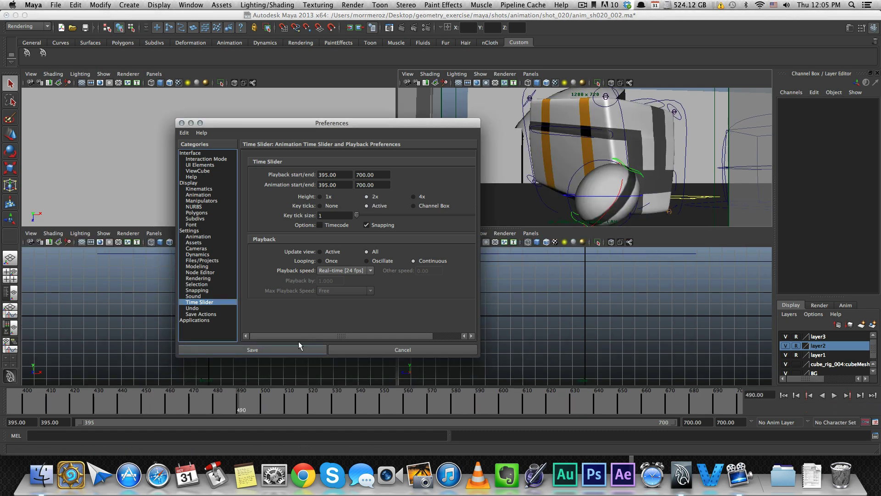
pyautogui.hotkey('alt', 'v')
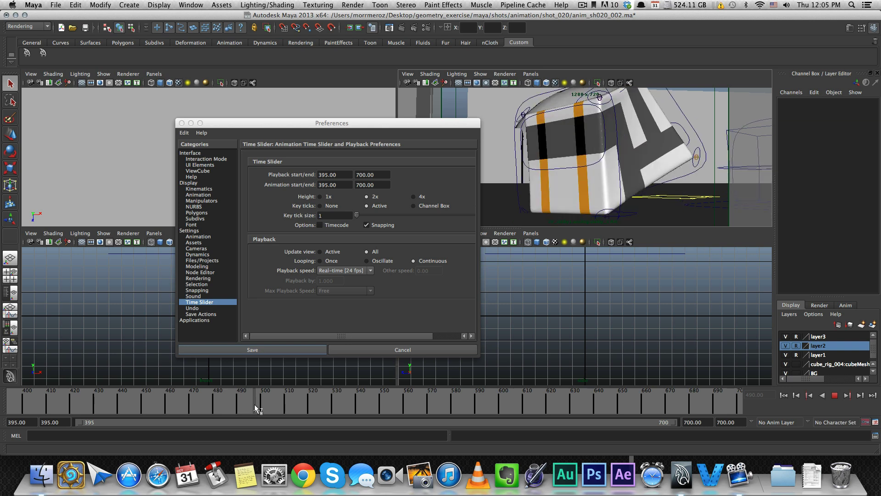
pyautogui.click(263, 406)
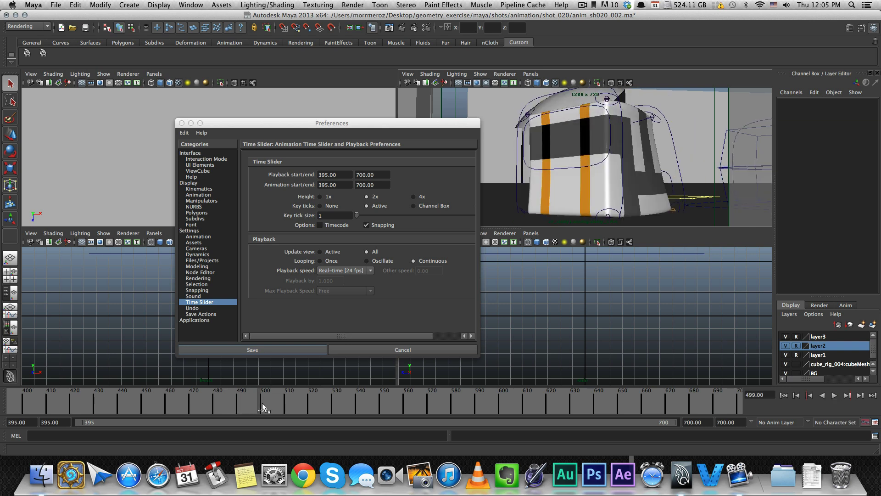
pyautogui.click(265, 406)
pyautogui.press('s')
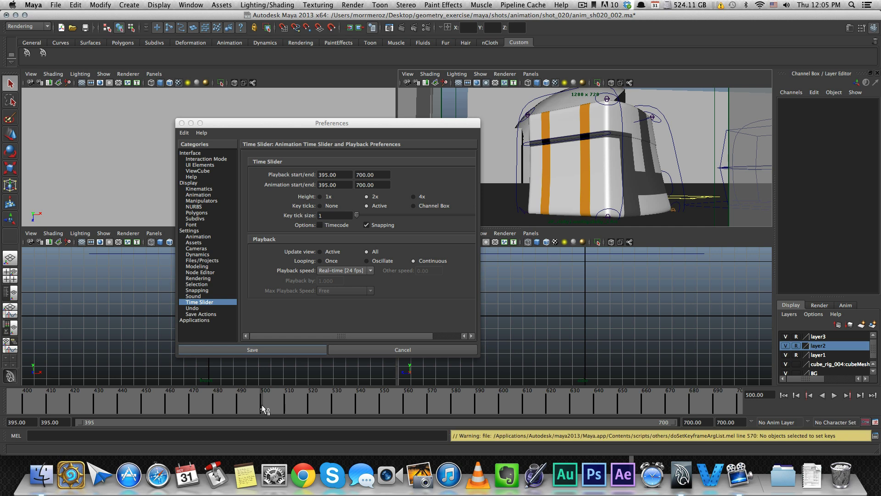
pyautogui.click(517, 189)
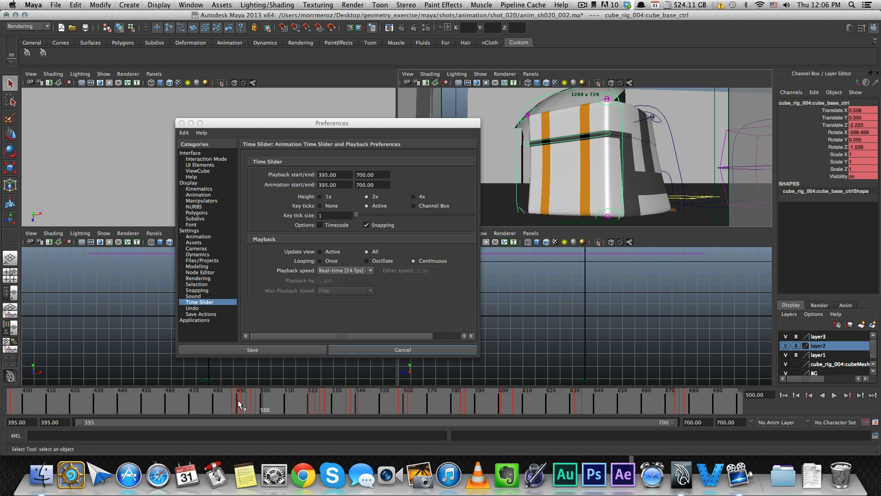
pyautogui.click(419, 197)
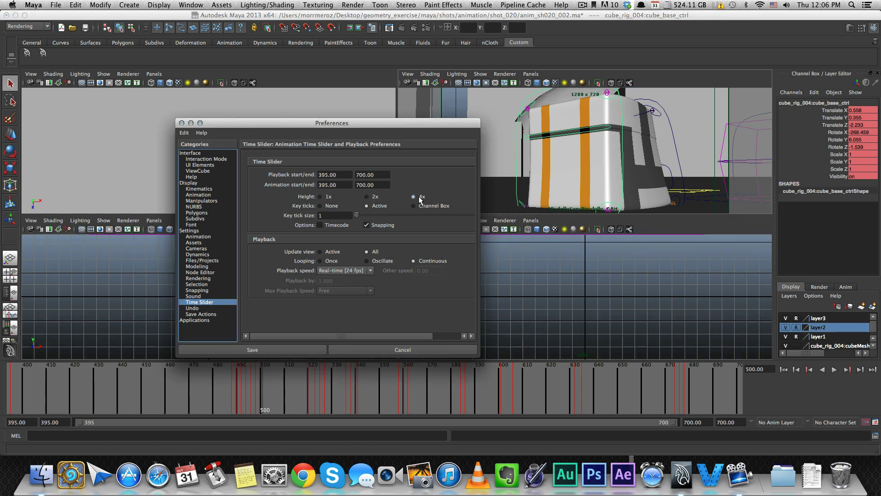
pyautogui.click(375, 197)
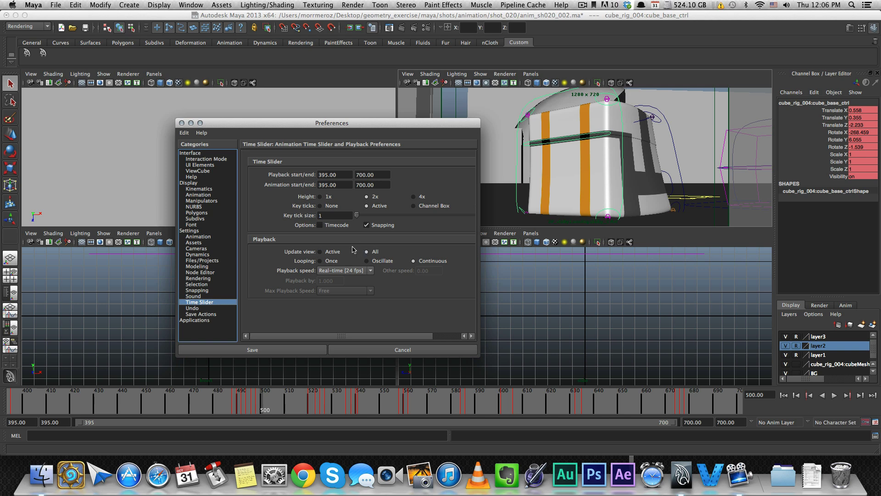
# Step: Set Update view to Active and play back the shot to test it
pyautogui.click(331, 255)
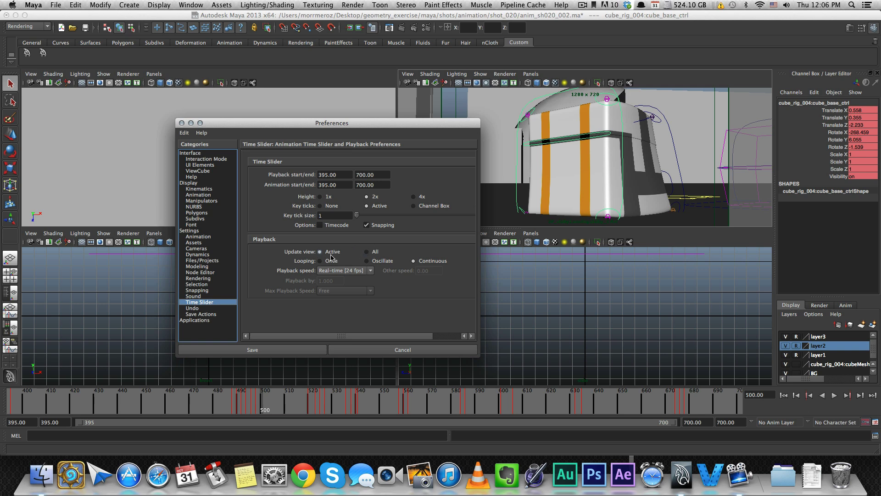
pyautogui.click(393, 402)
pyautogui.hotkey('alt', 'v')
pyautogui.hotkey('alt', 'v')
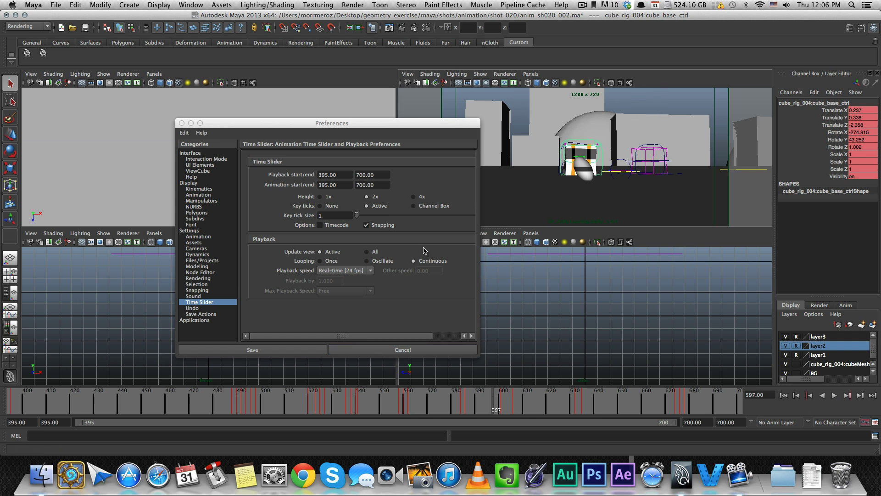
pyautogui.click(550, 281)
pyautogui.hotkey('alt', 'v')
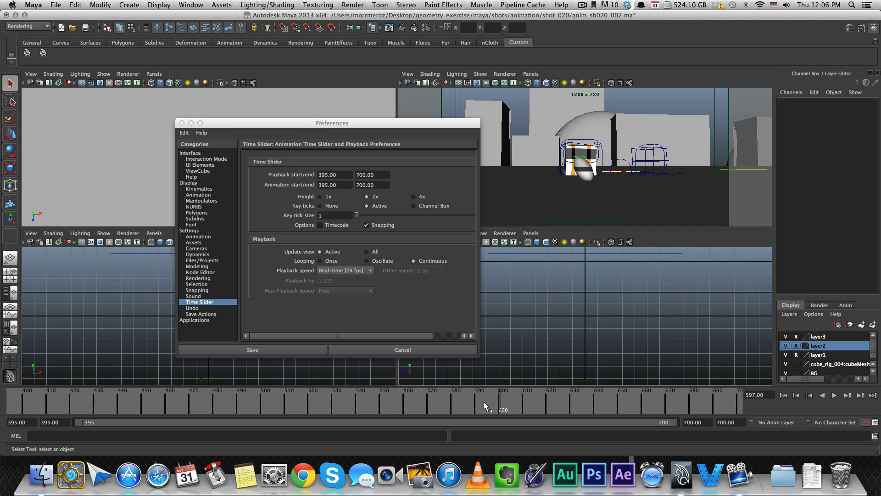
# Step: Switch Update view back to All and scrub the shot to frame 567
pyautogui.moveTo(379, 405); pyautogui.dragTo(482, 403)
pyautogui.click(367, 251)
pyautogui.moveTo(478, 409)
pyautogui.mouseDown()
pyautogui.moveTo(391, 402)
pyautogui.moveTo(472, 407)
pyautogui.mouseUp()
pyautogui.moveTo(271, 401); pyautogui.dragTo(421, 402)
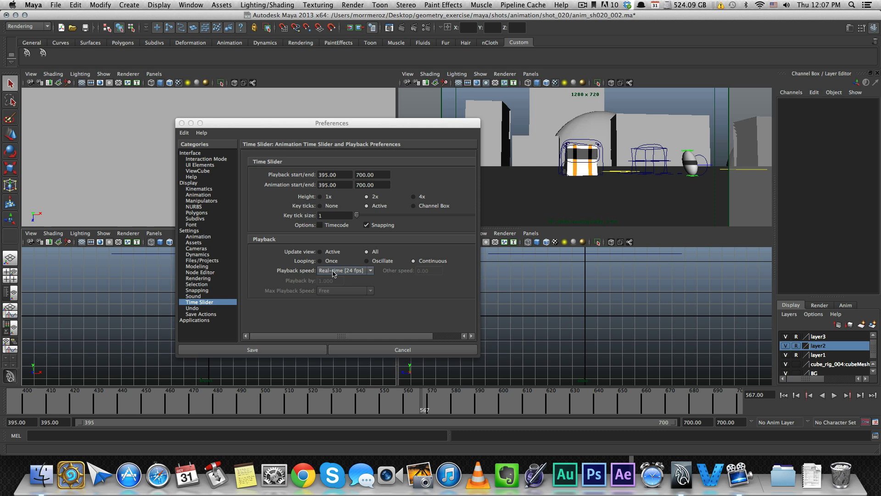
# Step: Keep playback speed at Real-time [24 fps] and play the shot from frame 483
pyautogui.click(334, 271)
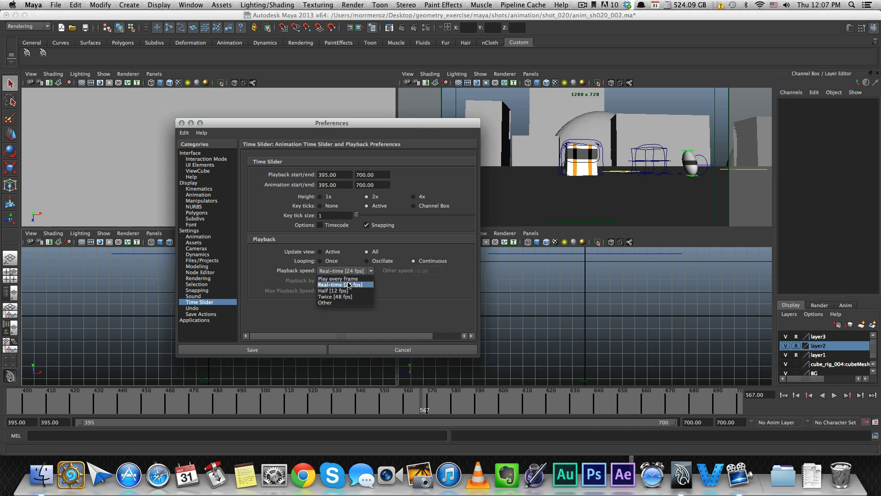
pyautogui.click(349, 285)
pyautogui.click(224, 403)
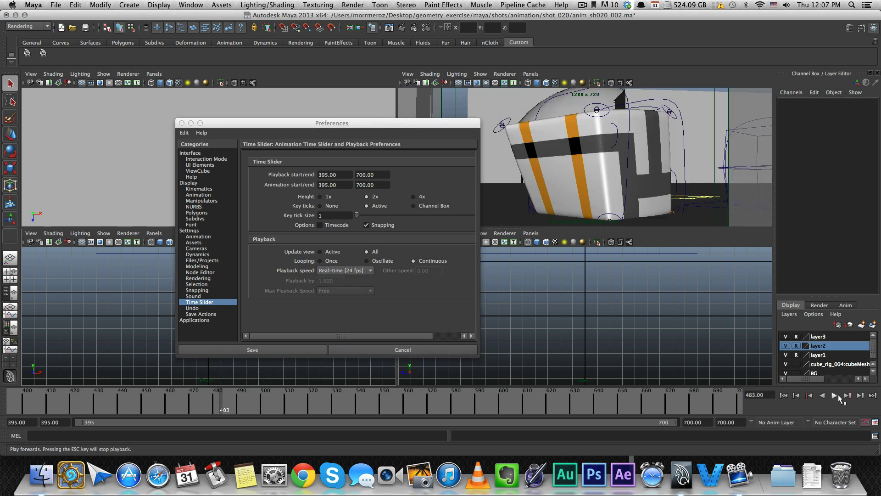
pyautogui.click(835, 395)
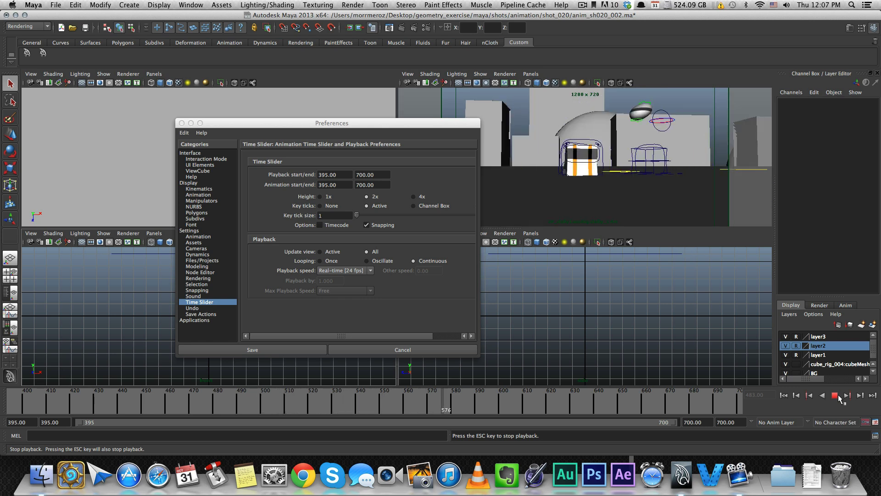
pyautogui.click(836, 395)
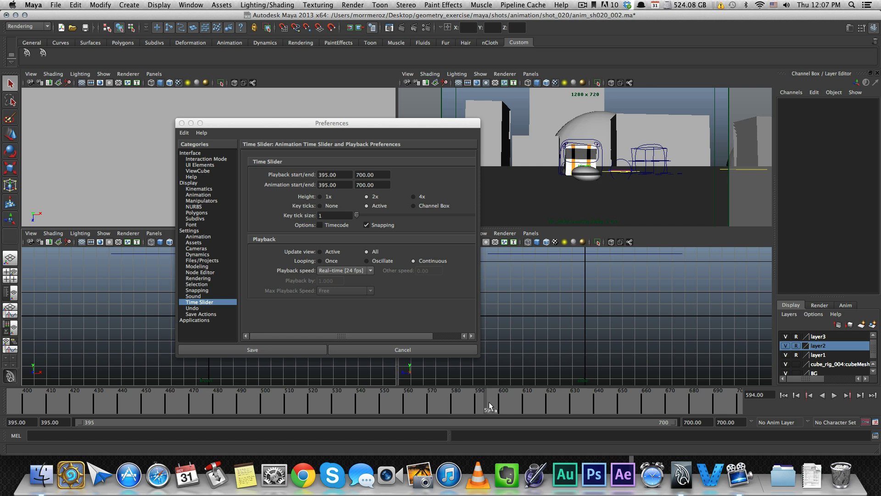
# Step: Test Play every frame playback, then restore Real-time [24 fps] and close Preferences
pyautogui.click(358, 271)
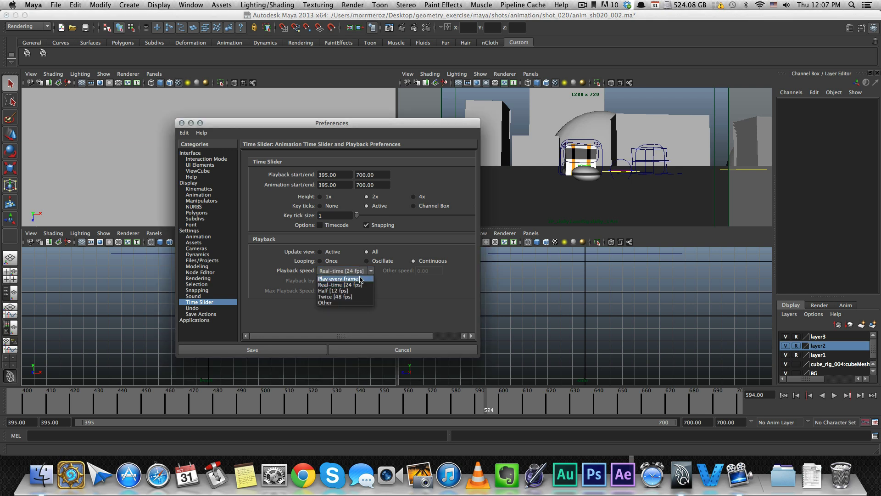
pyautogui.click(360, 278)
pyautogui.click(373, 403)
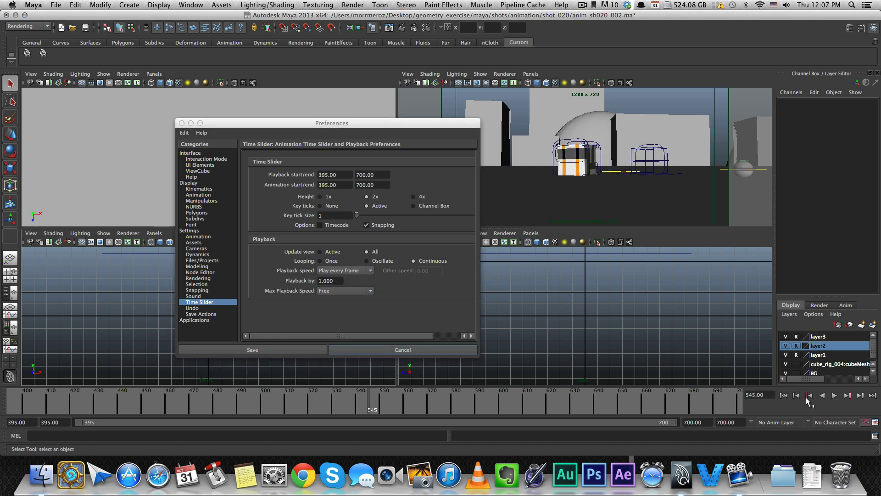
pyautogui.click(834, 396)
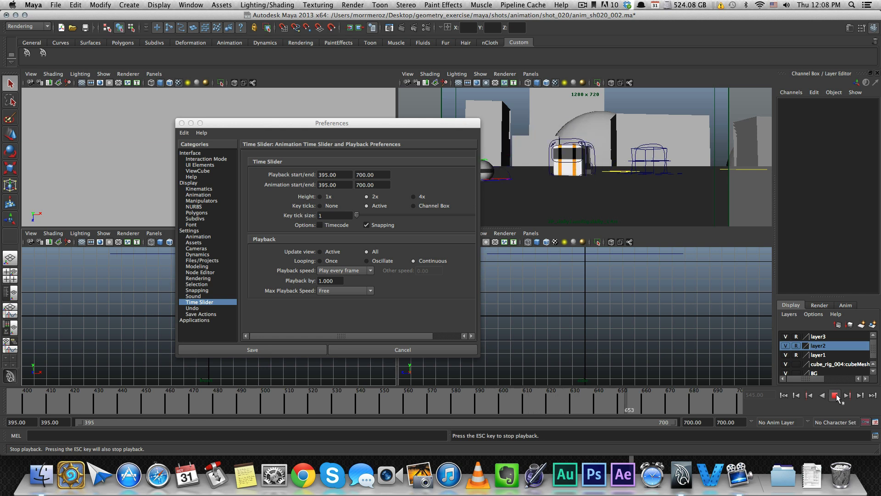
pyautogui.click(834, 396)
pyautogui.click(356, 270)
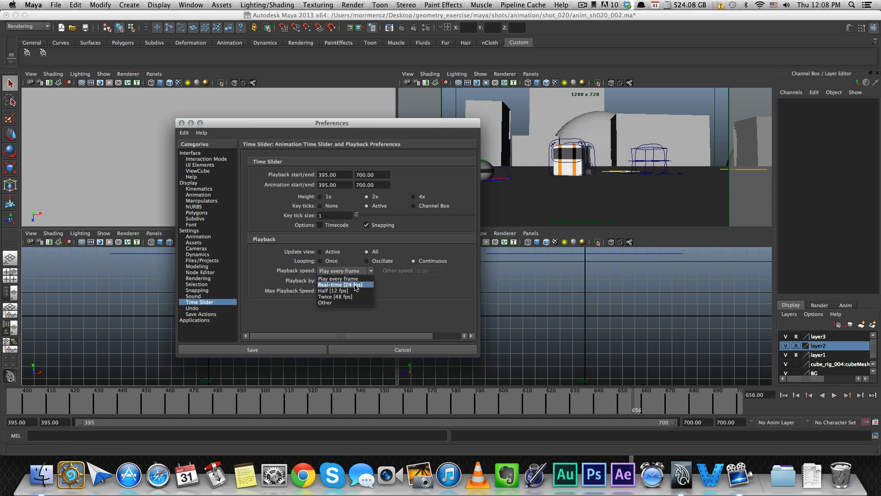
pyautogui.click(357, 285)
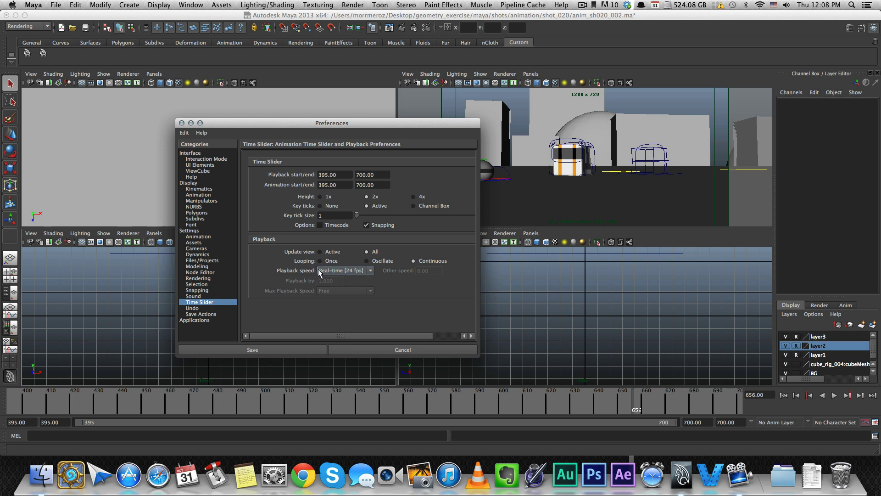
pyautogui.click(182, 123)
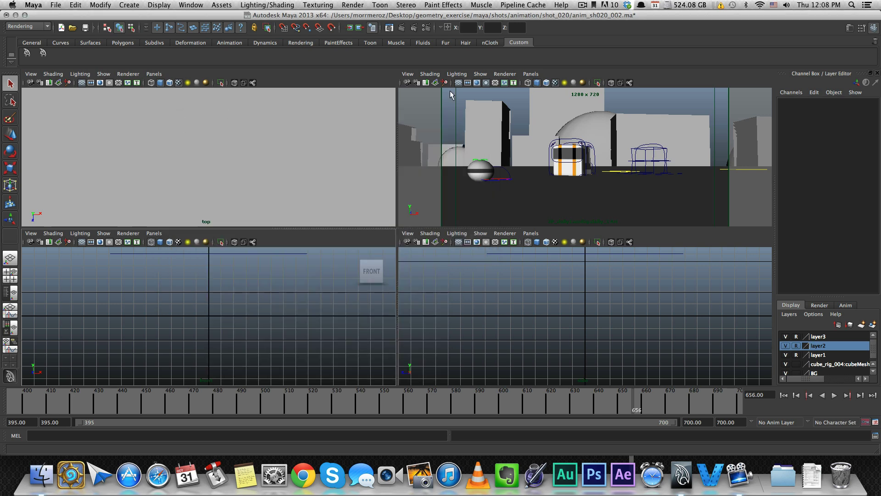
# Step: In Render Settings, set the Image Size preset to HD 720 for 1280 × 720 renders
pyautogui.click(426, 28)
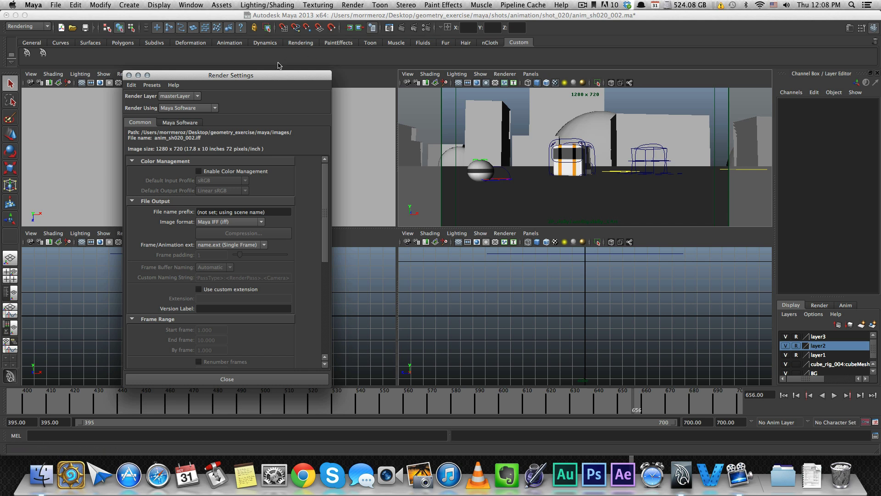
pyautogui.moveTo(277, 75); pyautogui.dragTo(286, 57)
pyautogui.scroll(-5, 279, 162)
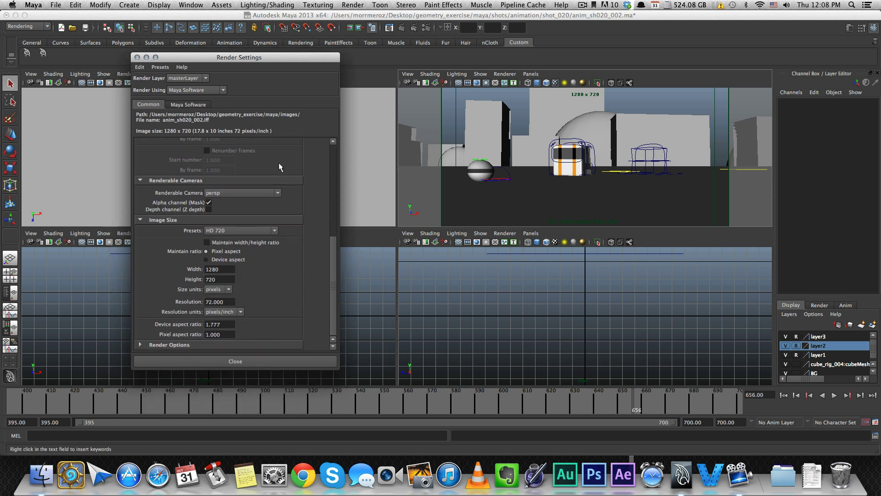
pyautogui.click(216, 231)
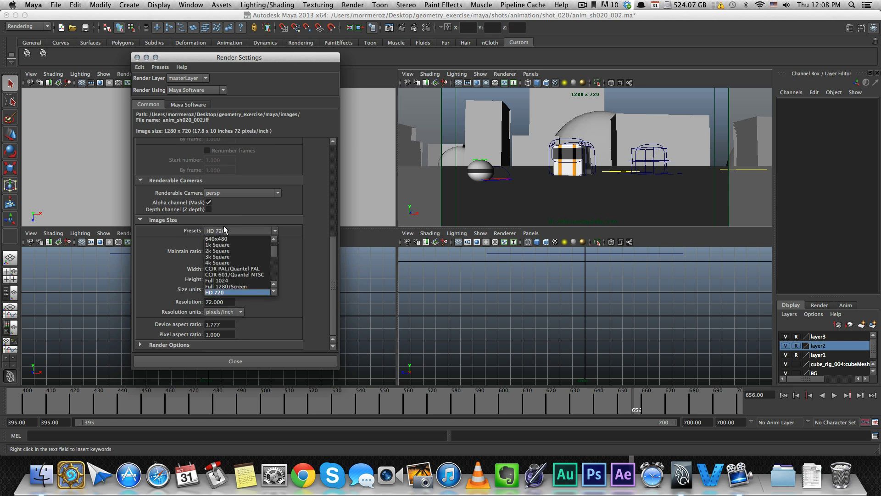
pyautogui.click(228, 238)
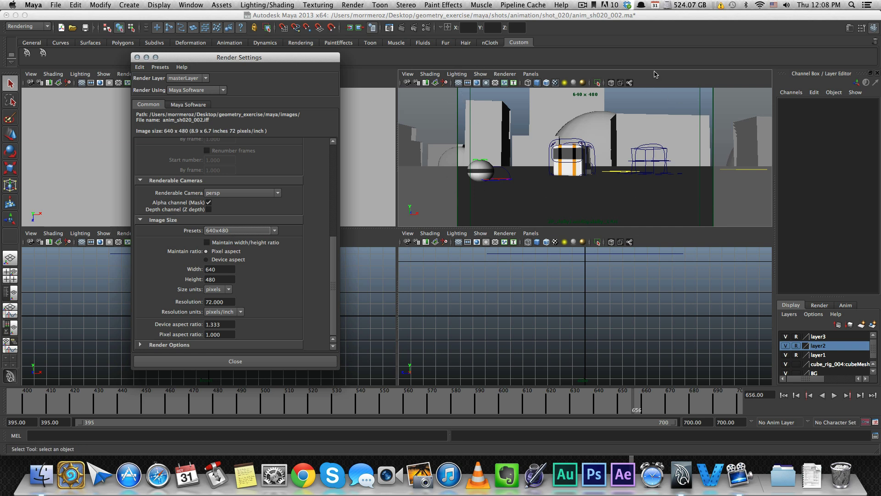
pyautogui.click(268, 230)
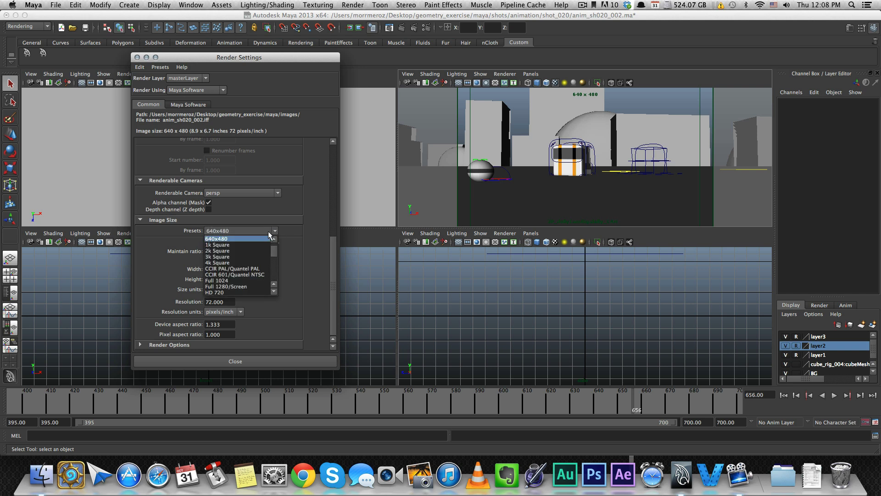
pyautogui.scroll(-1, 237, 275)
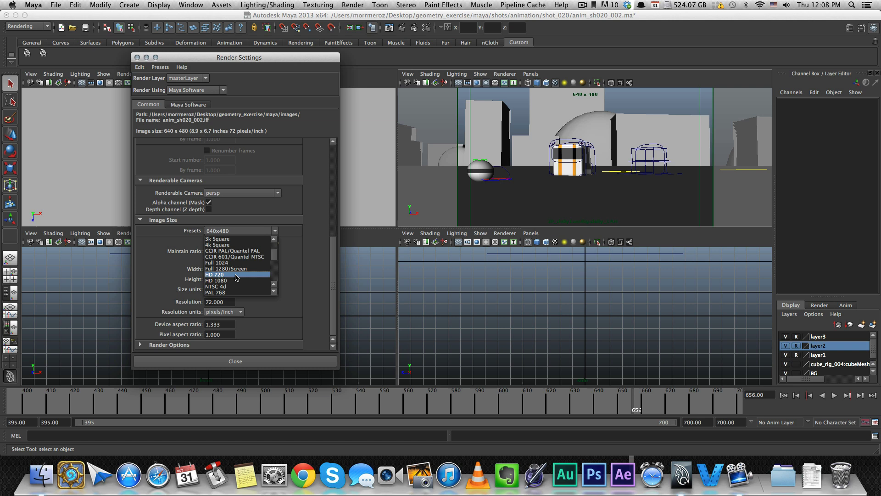
pyautogui.click(235, 274)
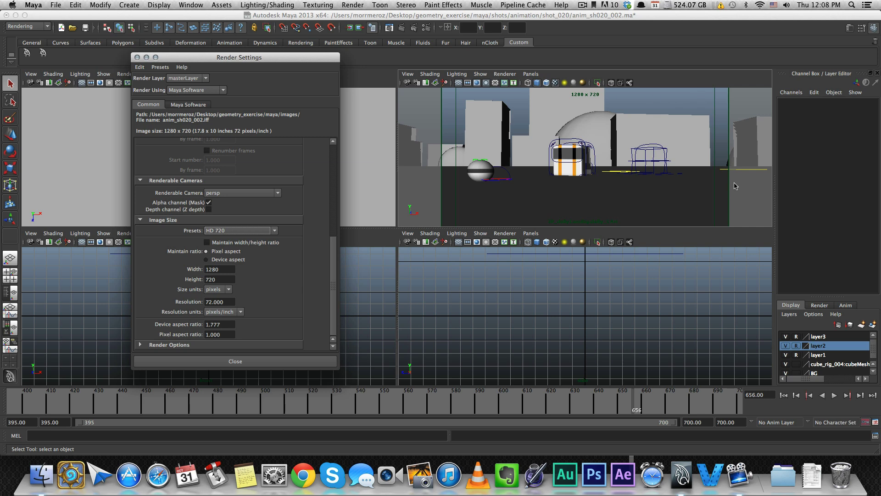
pyautogui.click(704, 105)
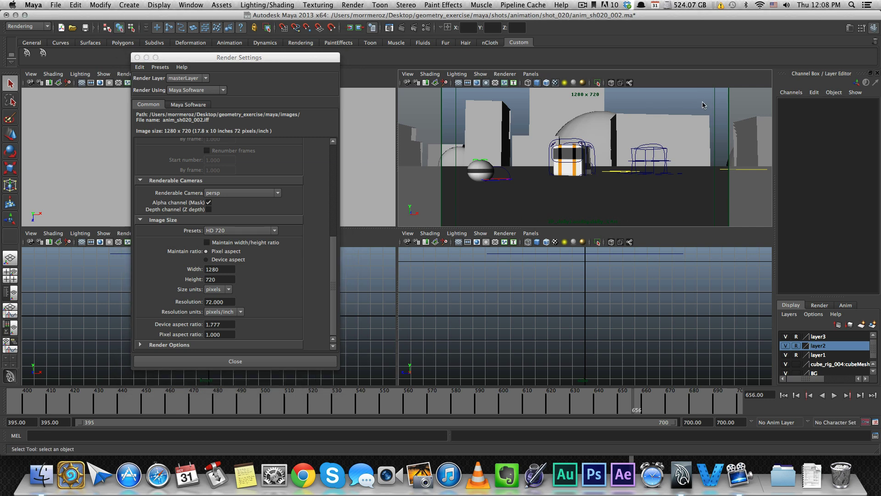
# Step: Close Render Settings, apply Three Panes Split Top, and lower the divider to enlarge the top panes
pyautogui.click(137, 58)
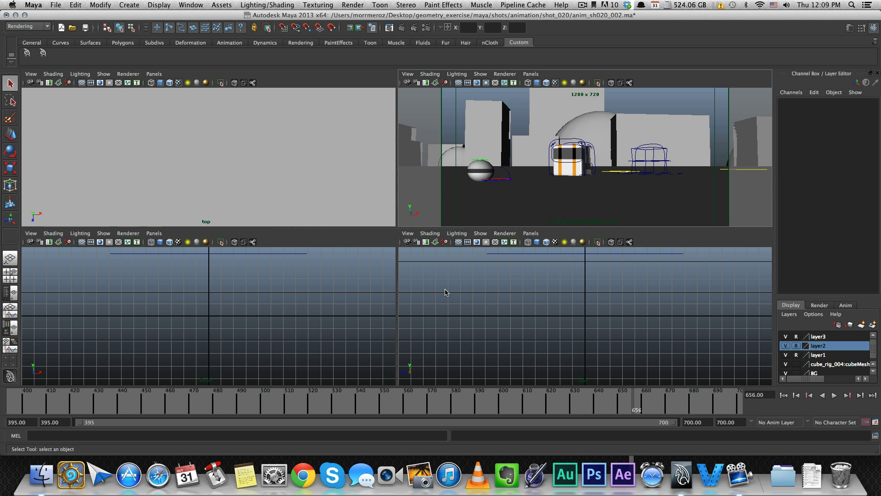
pyautogui.click(154, 74)
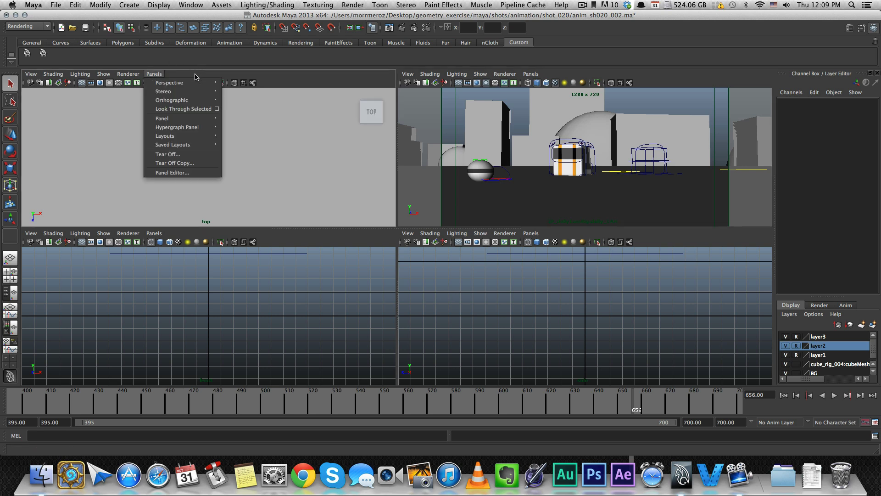
pyautogui.moveTo(191, 138)
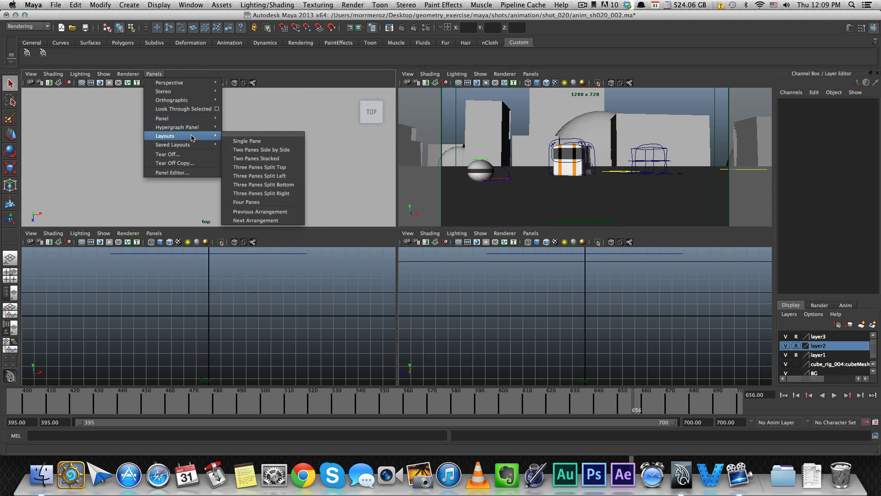
pyautogui.click(284, 168)
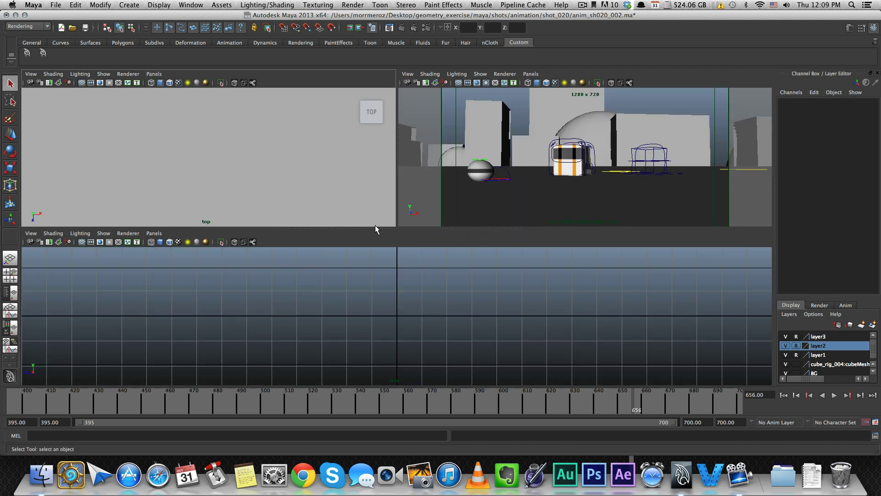
pyautogui.moveTo(375, 227); pyautogui.dragTo(374, 269)
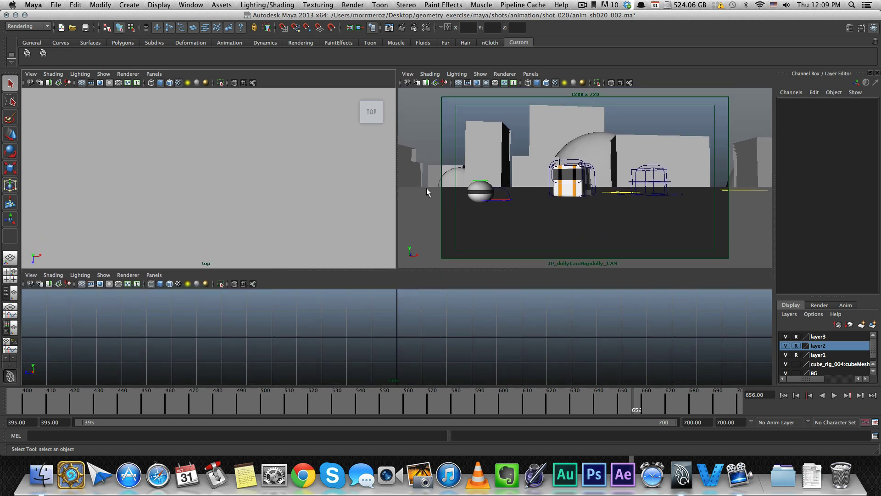
pyautogui.click(632, 117)
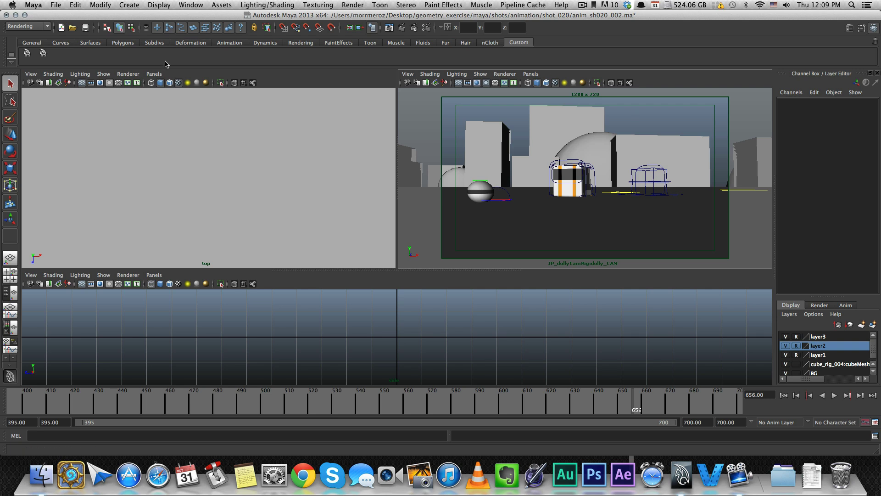
# Step: Show JP_dollyCamRig:dolly_CAM in the top-left pane and persp in the top-right pane
pyautogui.click(154, 74)
pyautogui.moveTo(162, 84)
pyautogui.click(265, 83)
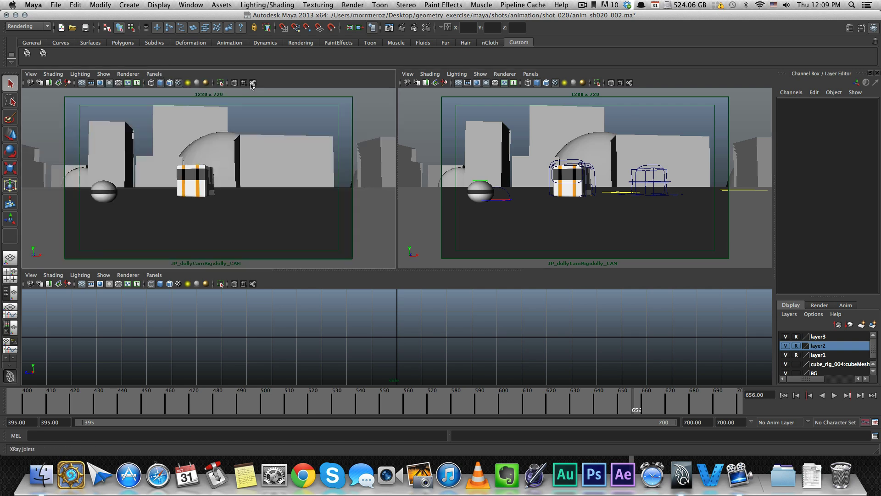
pyautogui.click(531, 74)
pyautogui.moveTo(557, 86)
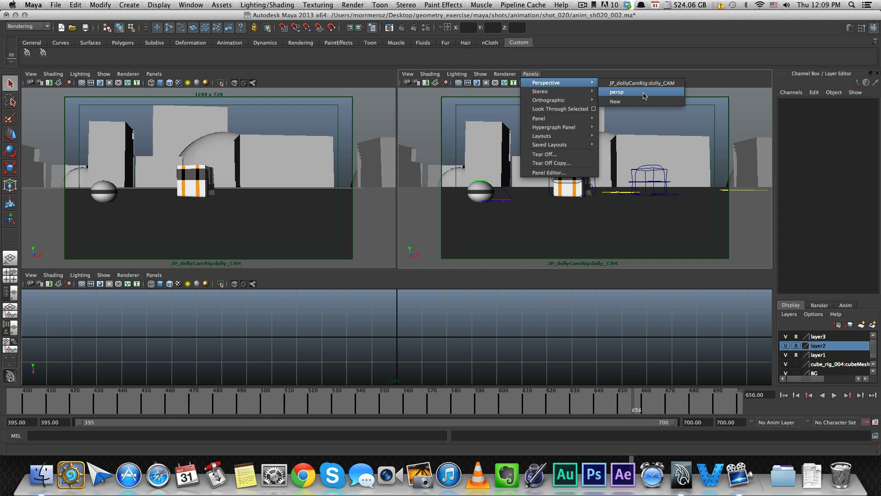
pyautogui.click(642, 94)
# Step: Frame the cube in the perspective view and scrub the shot to frame 607
pyautogui.keyDown('alt'); pyautogui.moveTo(613, 131); pyautogui.dragTo(584, 137); pyautogui.keyUp('alt')
pyautogui.scroll(5, 584, 138)
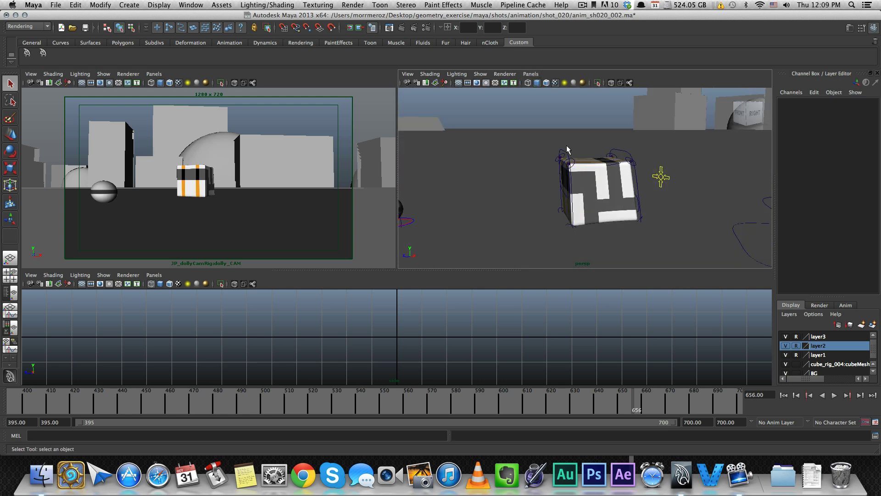
pyautogui.click(281, 120)
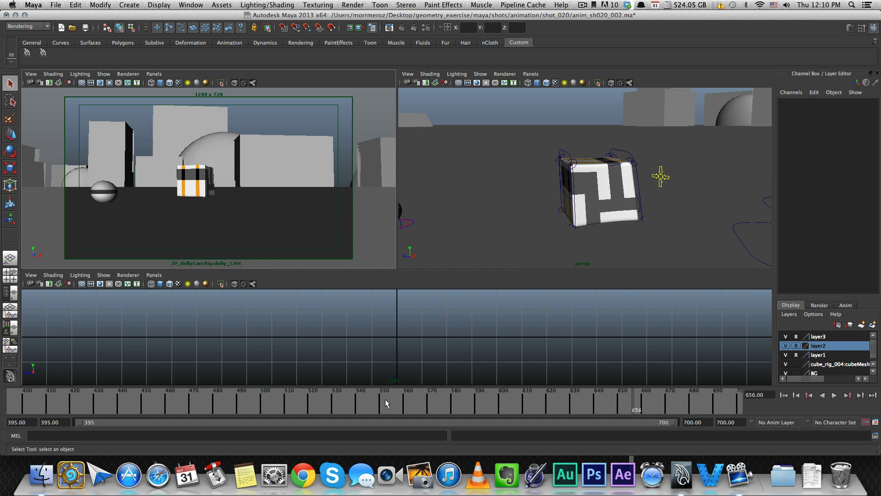
pyautogui.moveTo(385, 401); pyautogui.dragTo(518, 407)
pyautogui.keyDown('alt'); pyautogui.moveTo(496, 167); pyautogui.dragTo(509, 164); pyautogui.keyUp('alt')
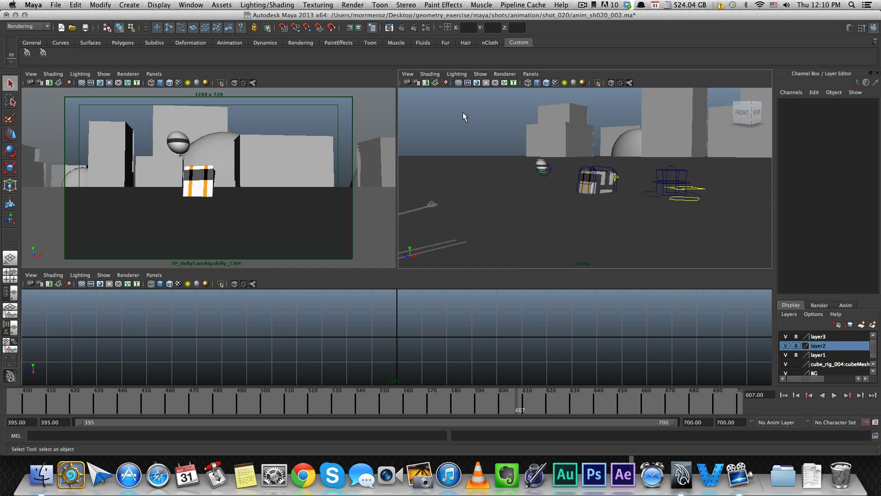
# Step: Turn the bottom pane into the Graph Editor
pyautogui.click(394, 341)
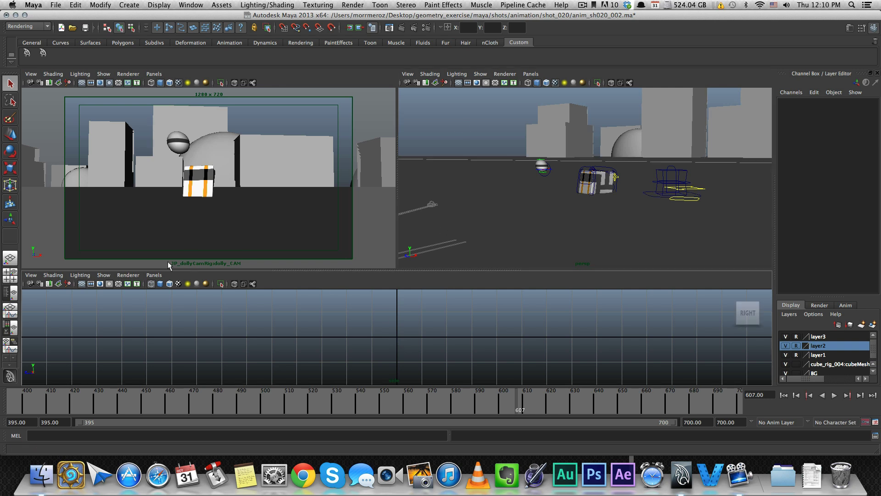
pyautogui.click(154, 275)
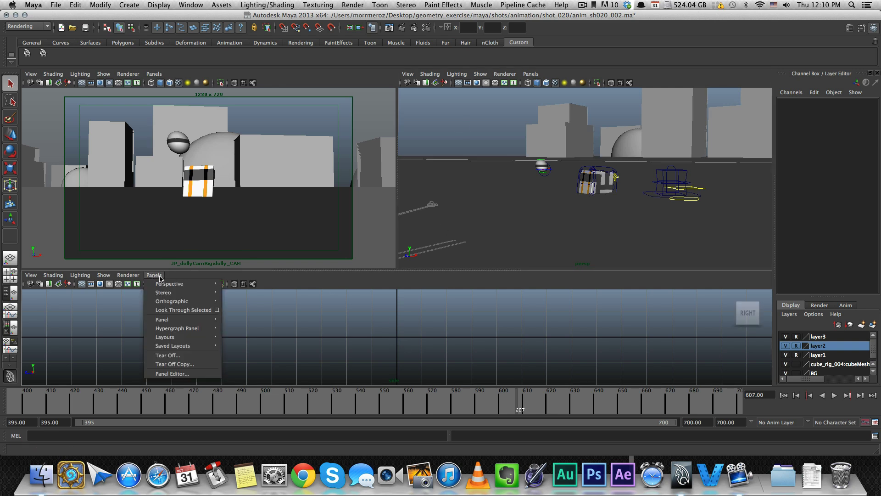
pyautogui.moveTo(174, 321)
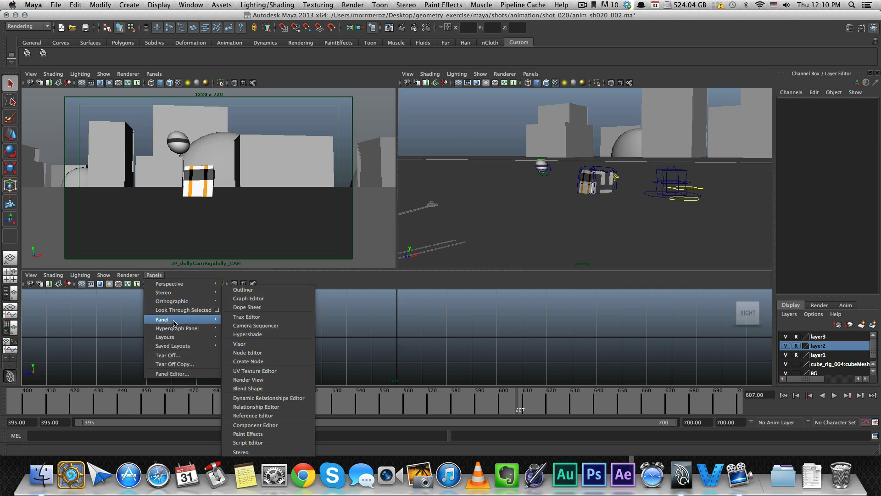
pyautogui.click(253, 299)
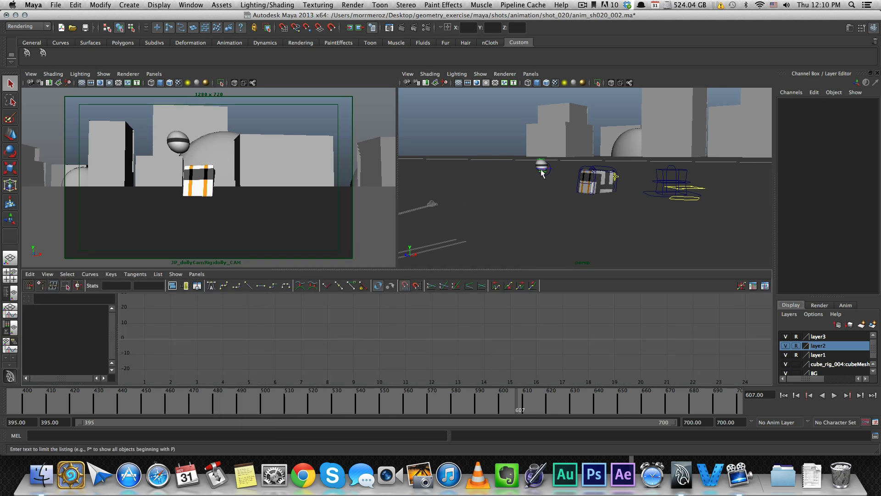
# Step: Select the cube's base control and frame its curves on frames 528–642
pyautogui.click(583, 168)
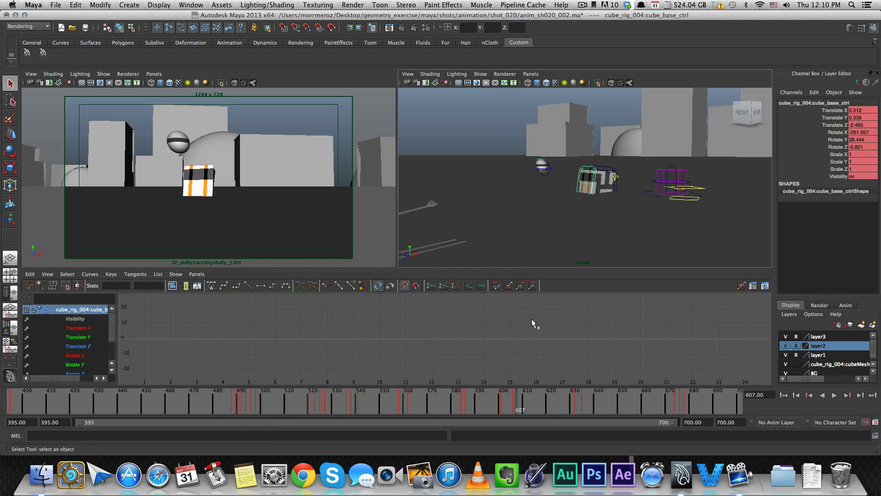
pyautogui.press('f')
pyautogui.keyDown('alt'); pyautogui.moveTo(580, 329); pyautogui.dragTo(488, 321, button='middle'); pyautogui.keyUp('alt')
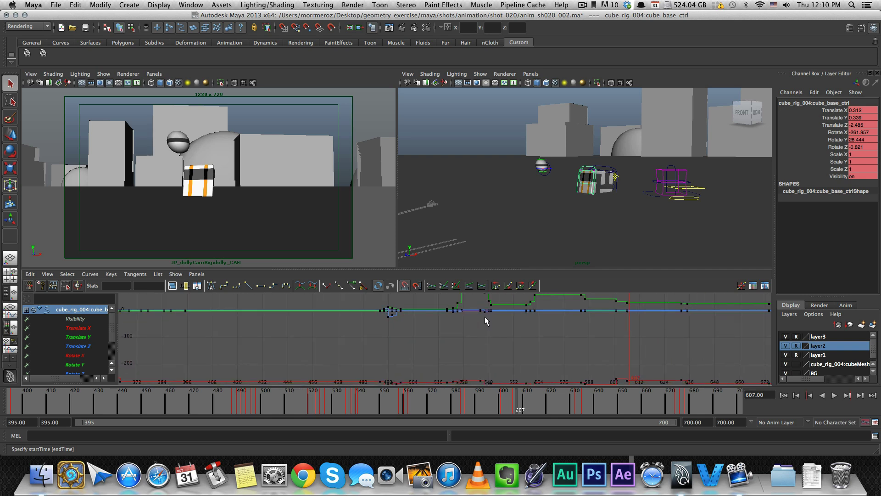
pyautogui.keyDown('alt'); pyautogui.moveTo(488, 321); pyautogui.dragTo(478, 338, button='right'); pyautogui.keyUp('alt')
pyautogui.keyDown('alt'); pyautogui.moveTo(477, 339); pyautogui.dragTo(430, 353, button='middle'); pyautogui.keyUp('alt')
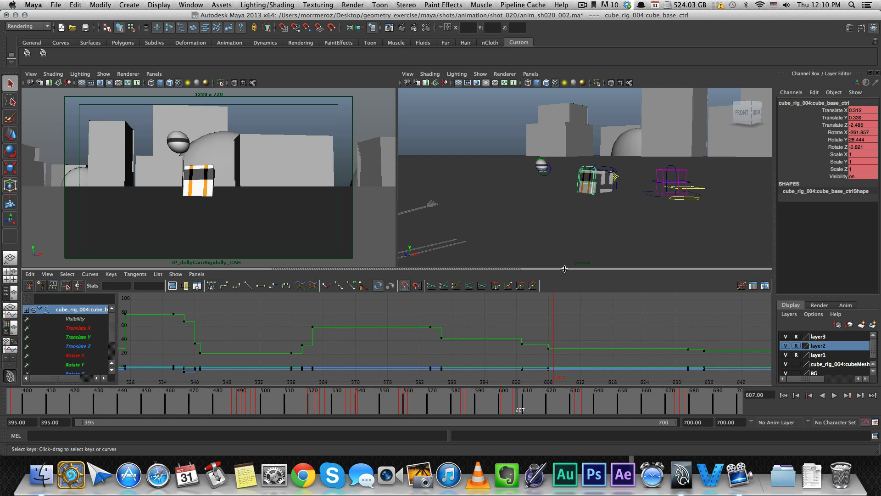
# Step: Resize the graph pane and frame the cube top control's curves in the Graph Editor
pyautogui.moveTo(565, 269); pyautogui.dragTo(560, 348)
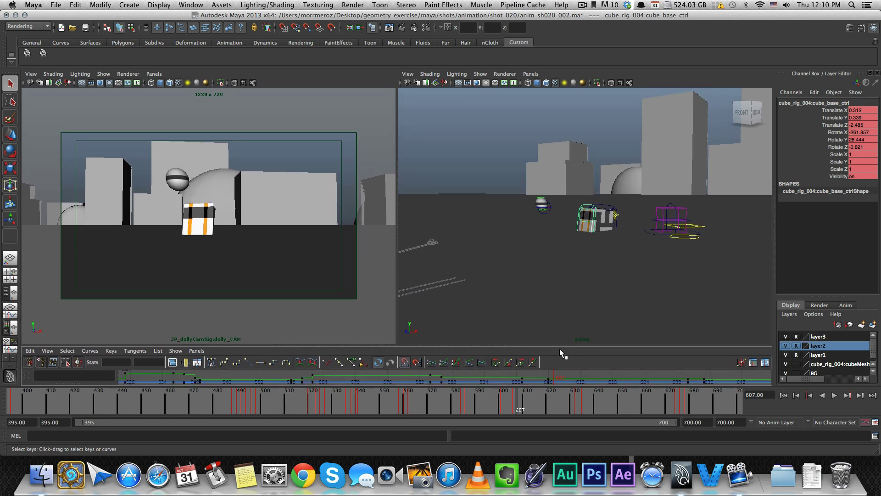
pyautogui.click(520, 169)
pyautogui.keyDown('alt'); pyautogui.moveTo(519, 169); pyautogui.dragTo(542, 202); pyautogui.keyUp('alt')
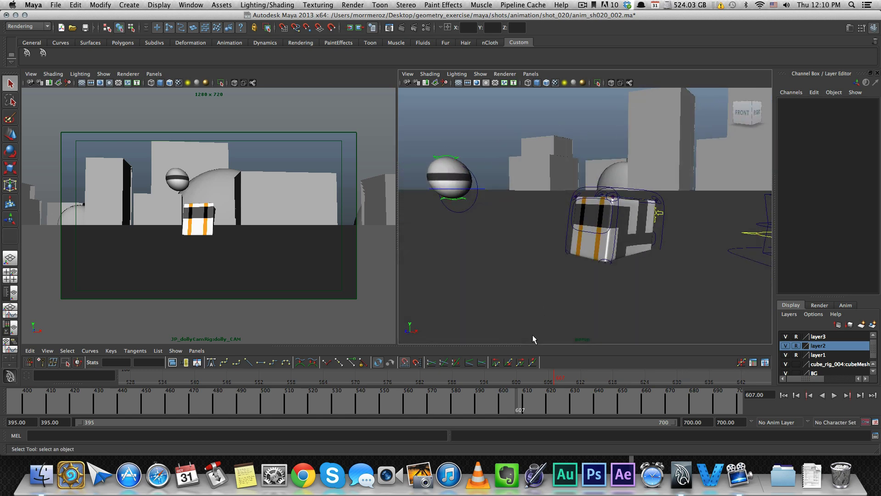
pyautogui.moveTo(518, 345); pyautogui.dragTo(527, 274)
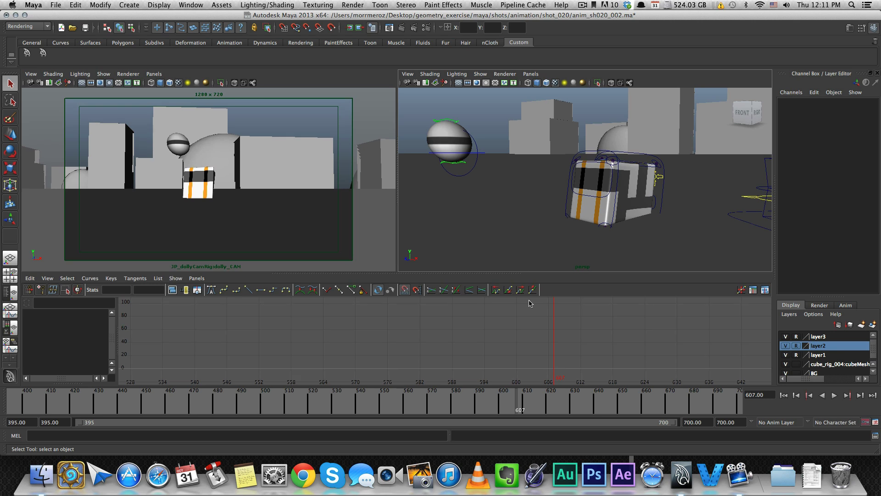
pyautogui.click(657, 164)
pyautogui.press('f')
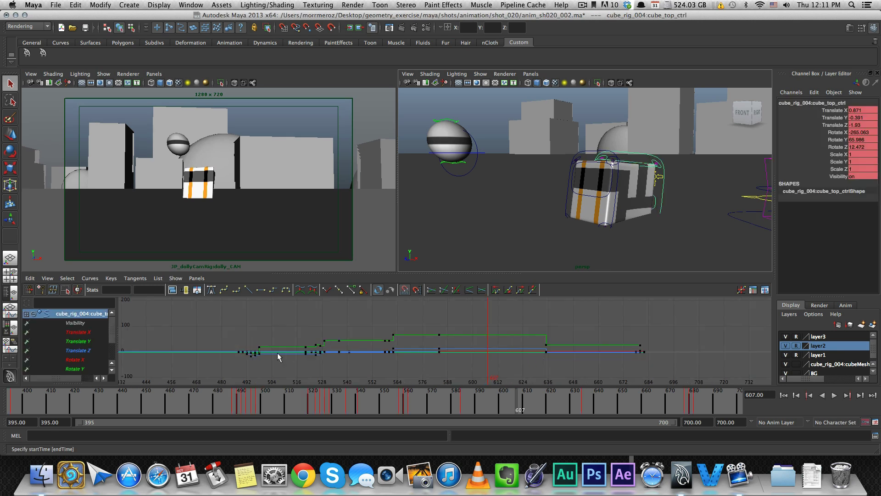
pyautogui.click(466, 320)
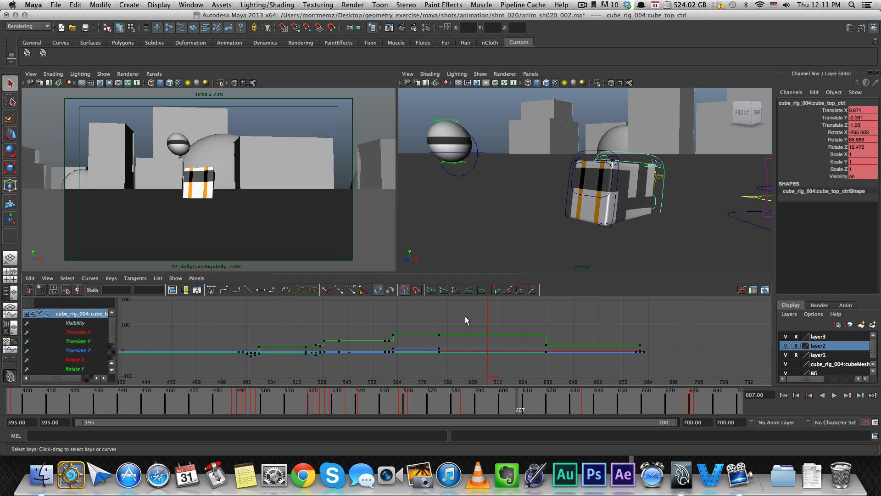
pyautogui.click(308, 126)
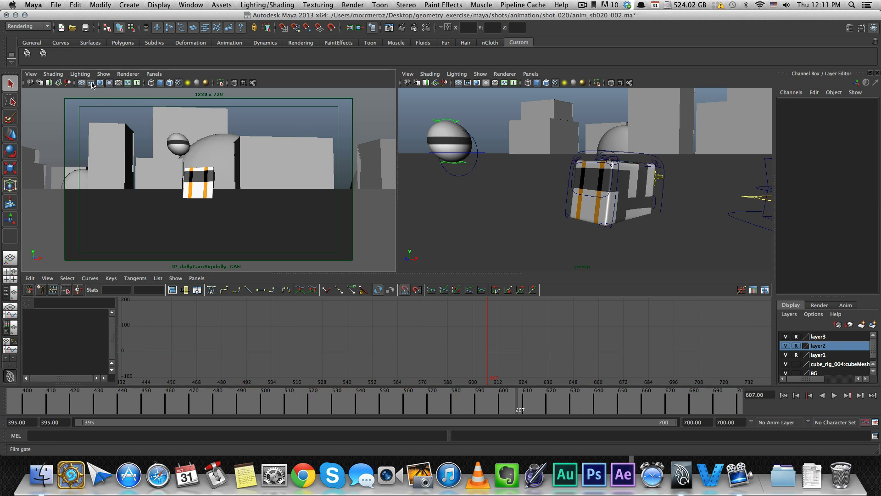
# Step: Swap the camera view's film gate for the resolution gate, then scrub back to frame 547
pyautogui.click(92, 83)
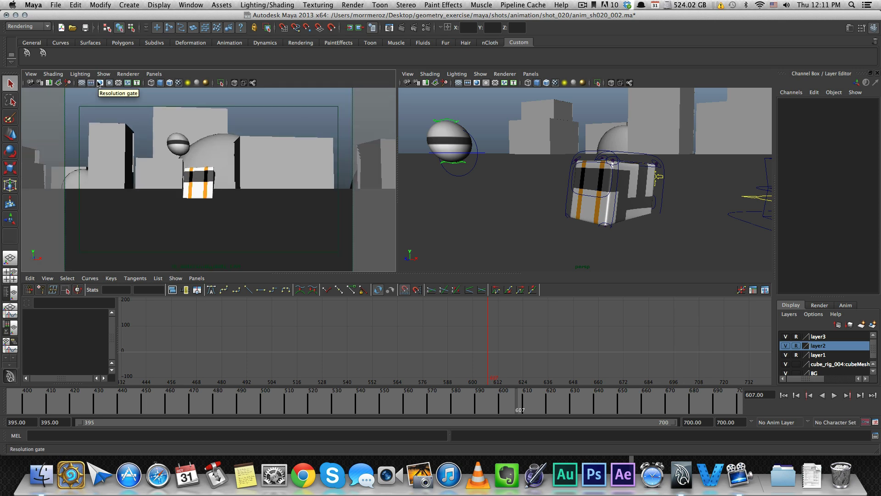
pyautogui.click(99, 83)
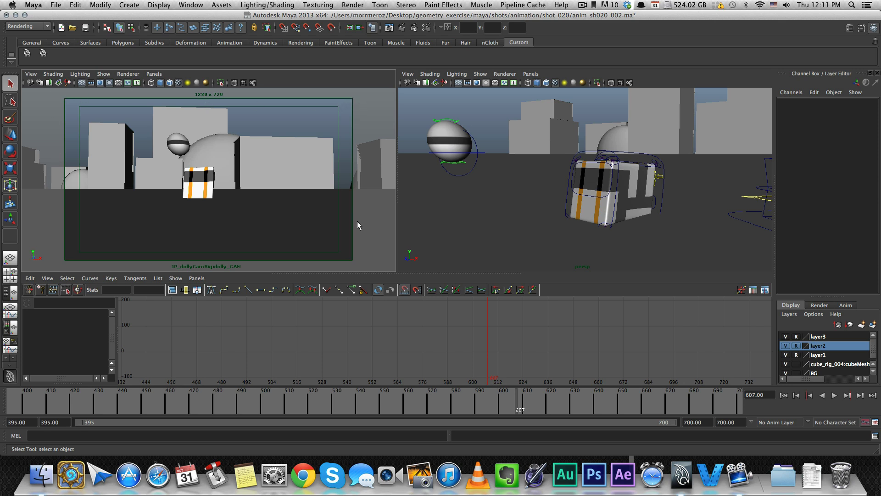
pyautogui.moveTo(287, 408); pyautogui.dragTo(376, 410)
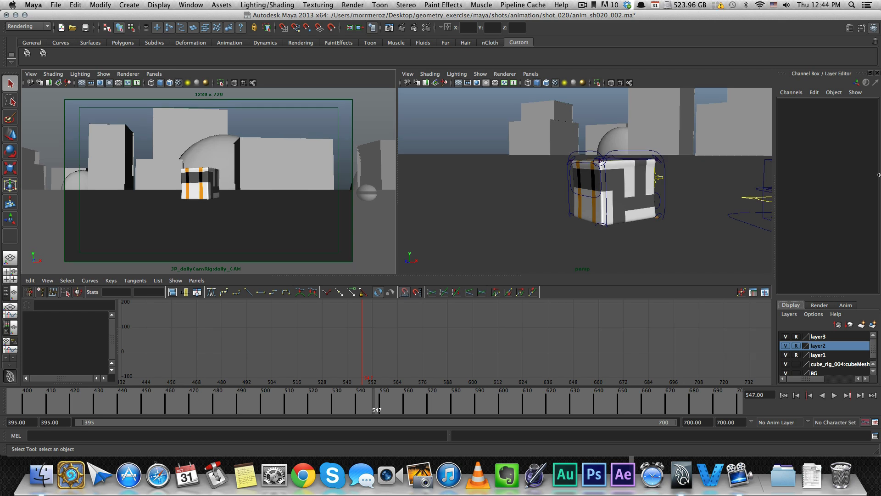
# Step: Add a new layout named Bloopanimation in the Edit Layouts editor from the current panes
pyautogui.click(487, 106)
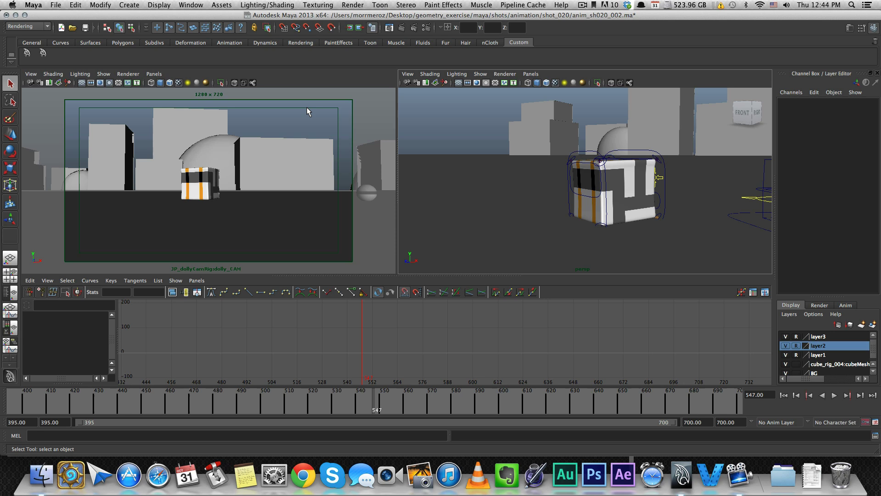
pyautogui.click(154, 74)
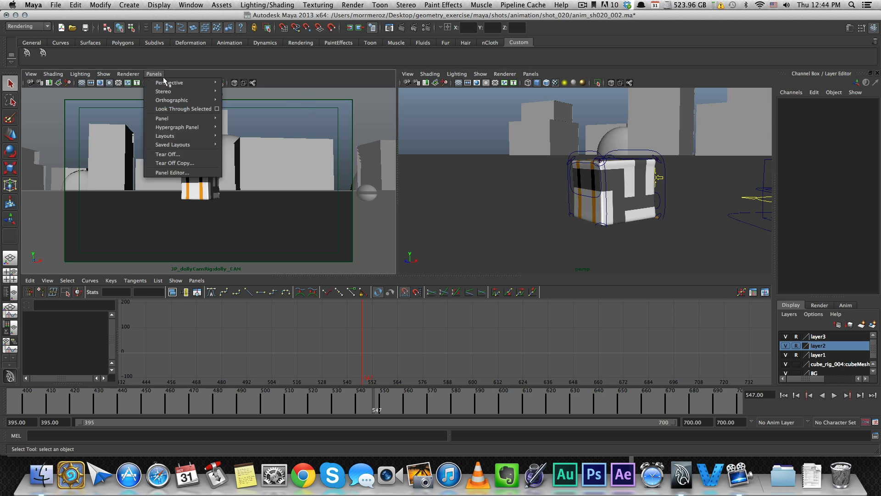
pyautogui.moveTo(193, 145)
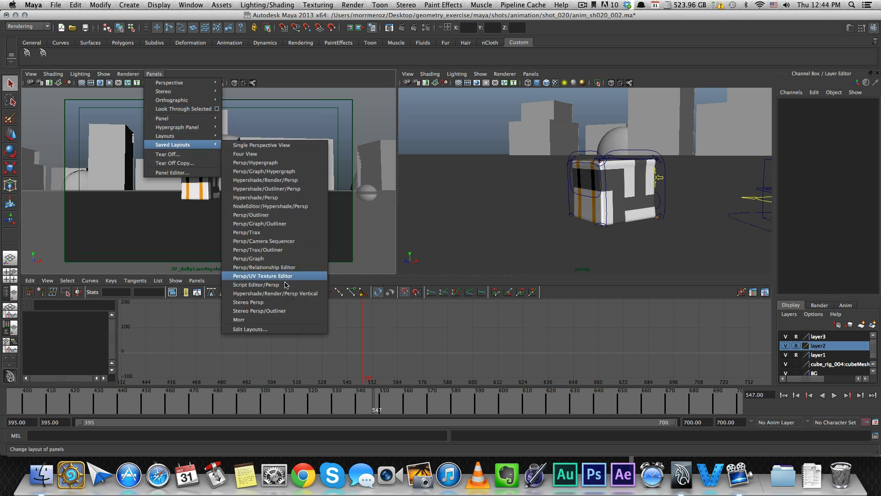
pyautogui.click(281, 329)
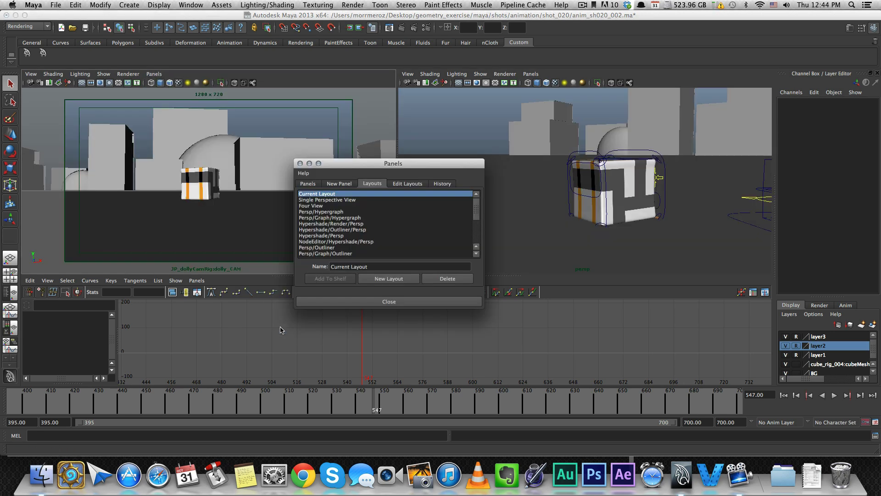
pyautogui.click(406, 278)
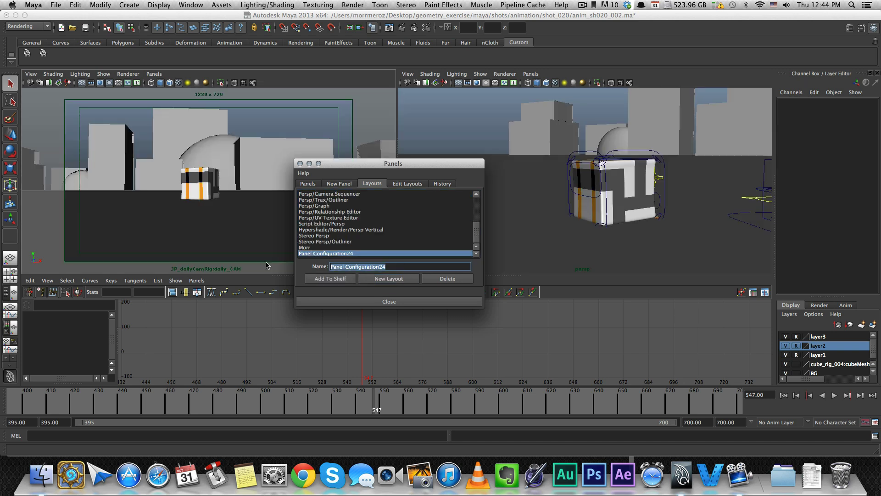
pyautogui.write('Bloopanimation')
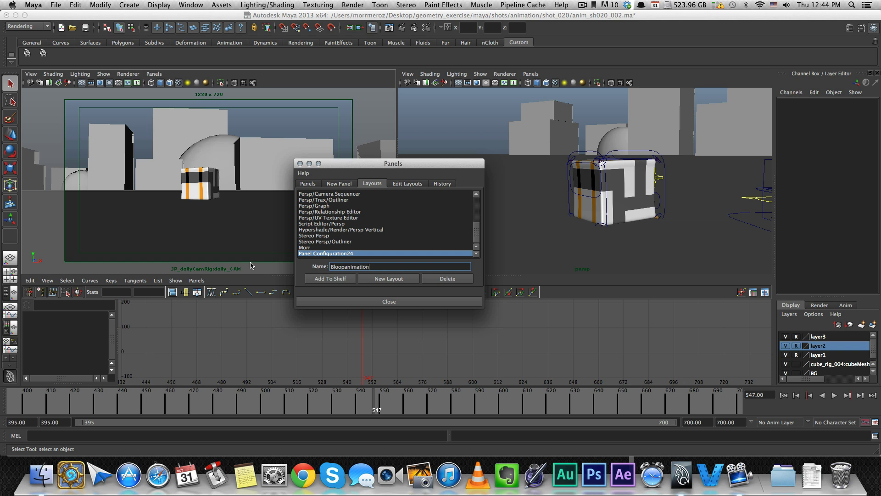
pyautogui.press('Return')
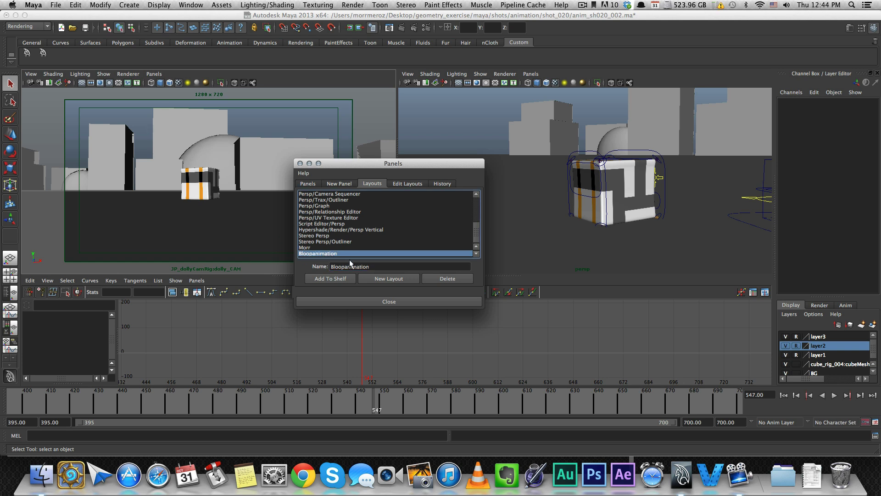
pyautogui.click(379, 300)
pyautogui.click(154, 74)
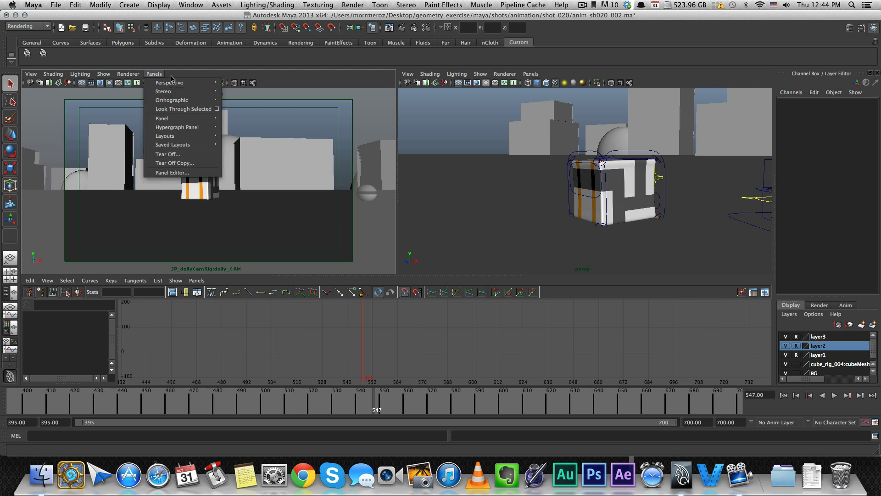
pyautogui.moveTo(197, 145)
pyautogui.click(266, 154)
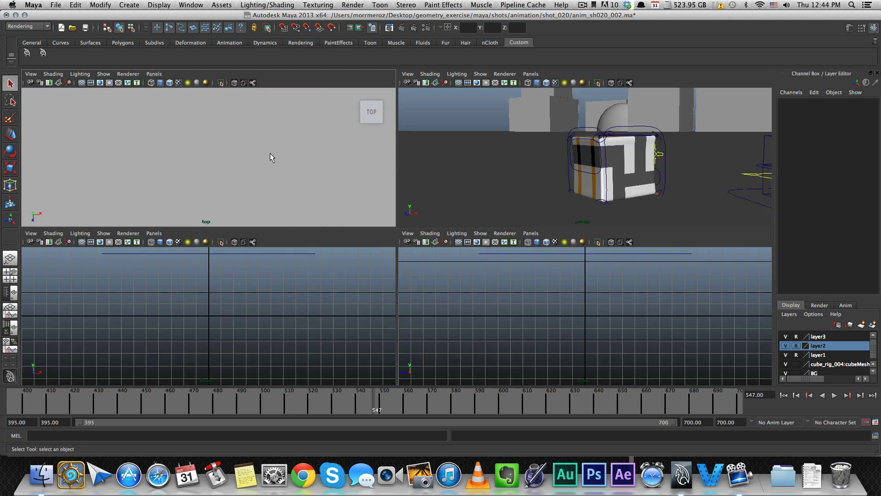
pyautogui.click(152, 74)
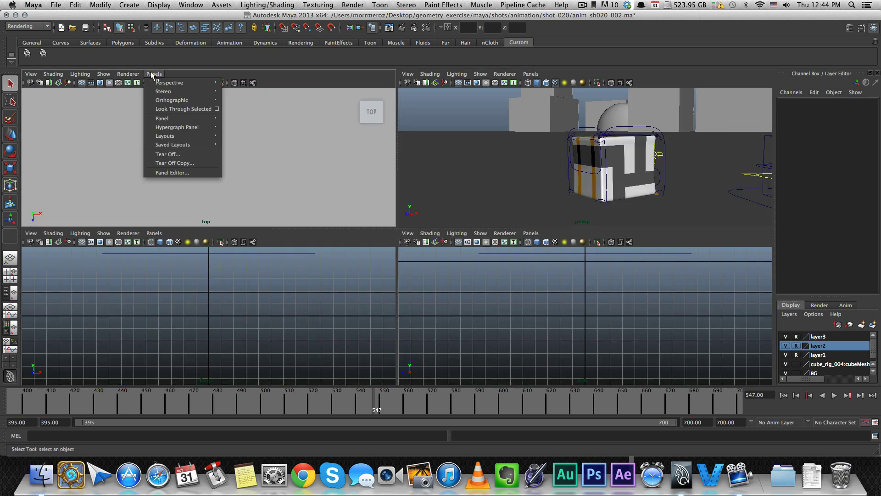
pyautogui.moveTo(171, 120)
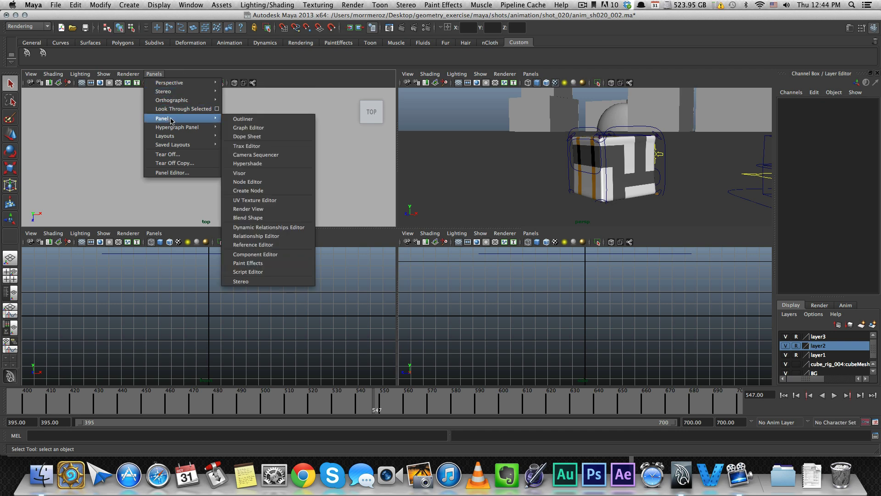
pyautogui.moveTo(175, 145)
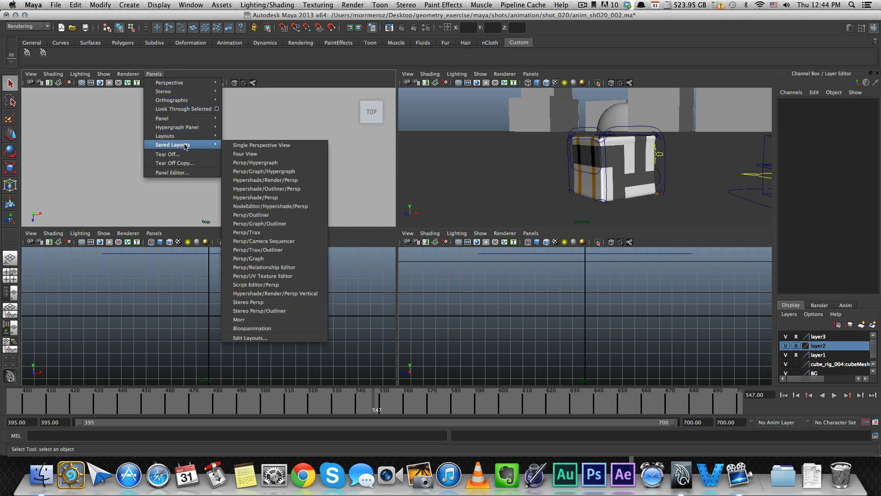
pyautogui.click(265, 328)
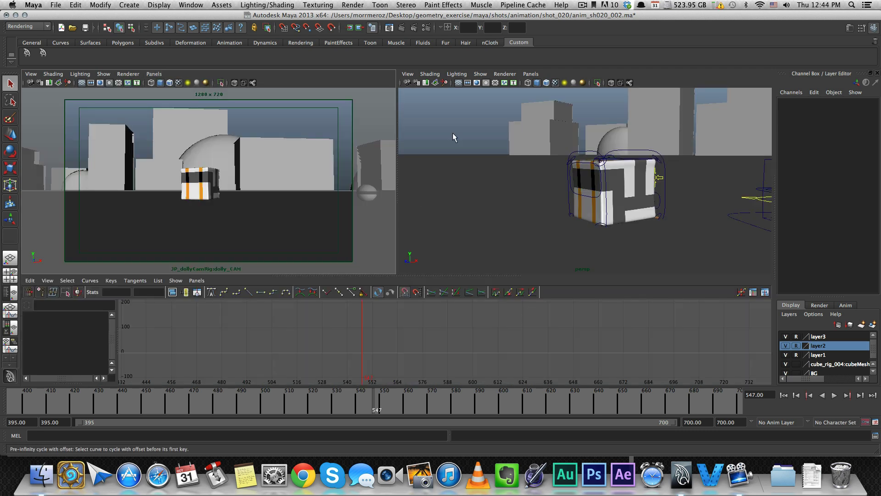